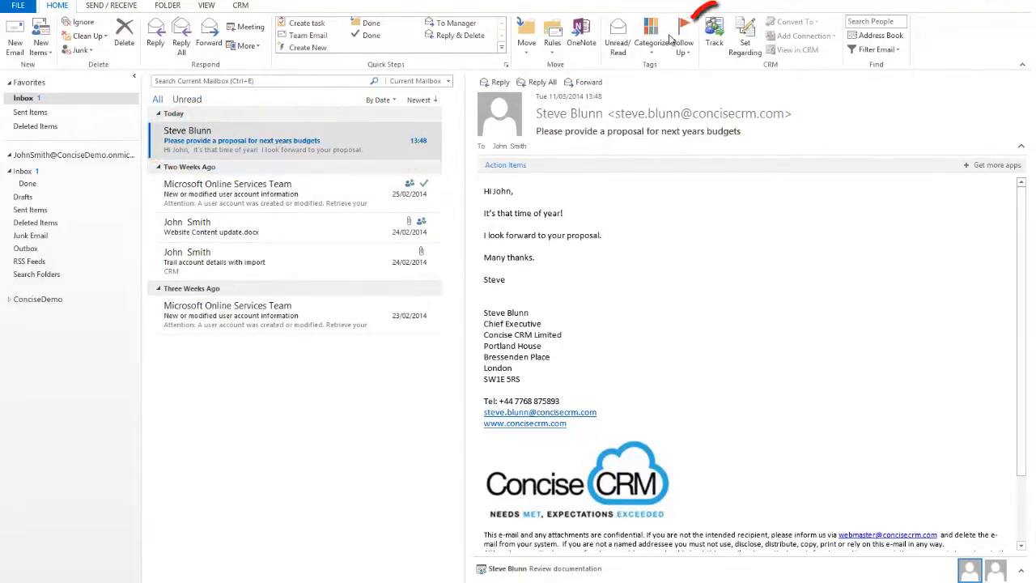
Track the proposal request email in CRM and convert it to a lead with the sender's first and last name
click(712, 40)
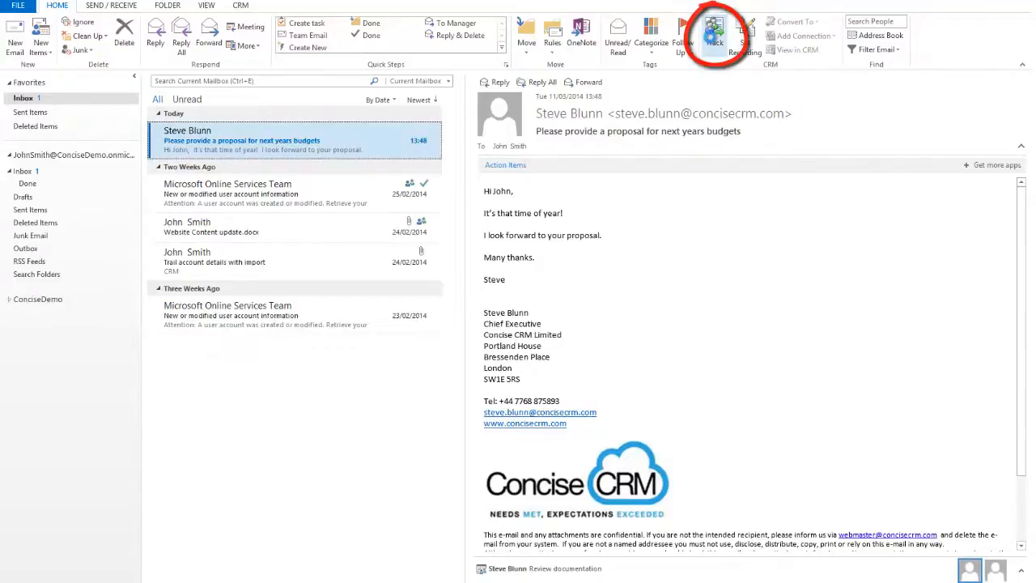
click(795, 22)
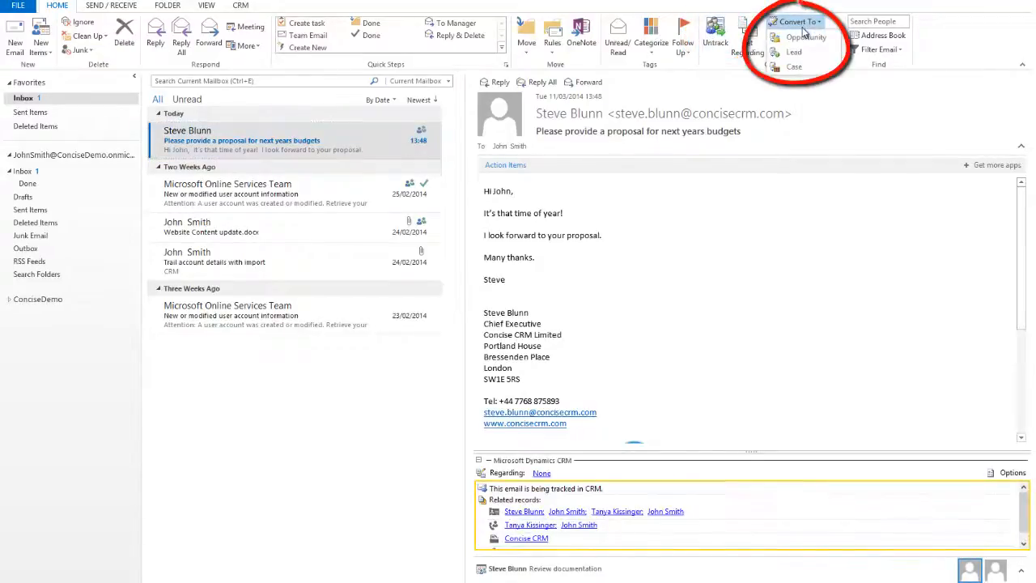
click(793, 51)
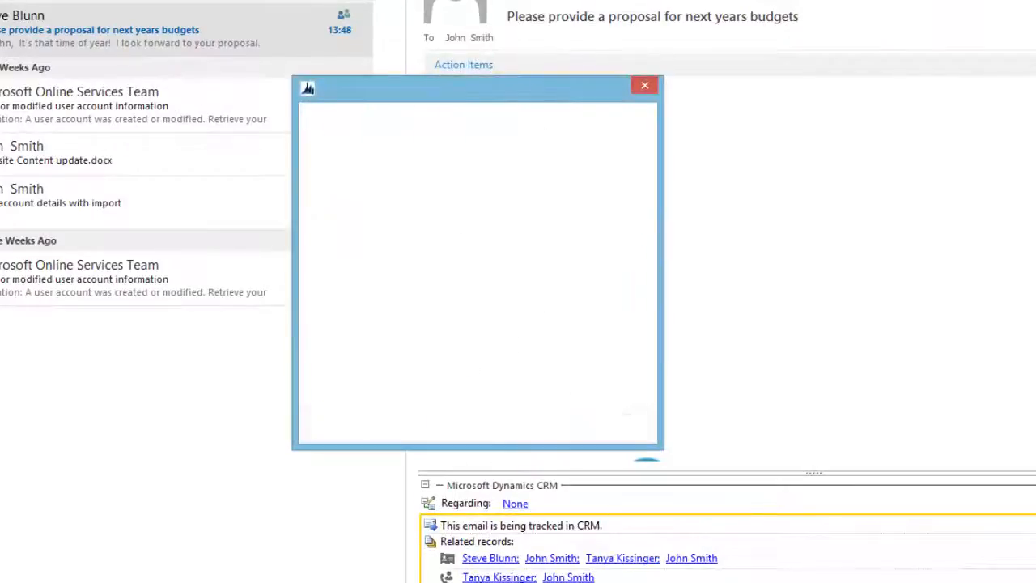
click(581, 204)
key(Tab)
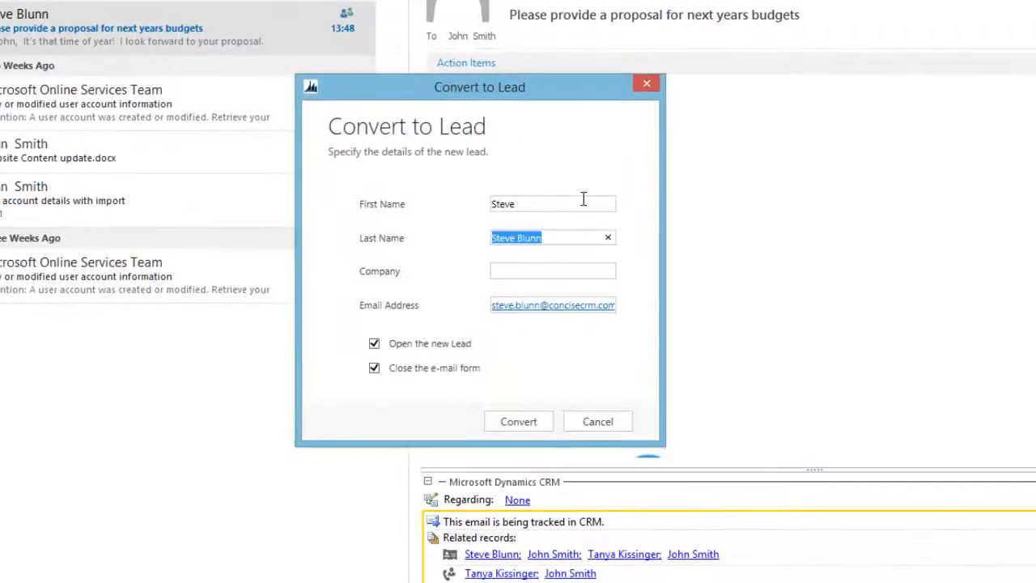
click(534, 420)
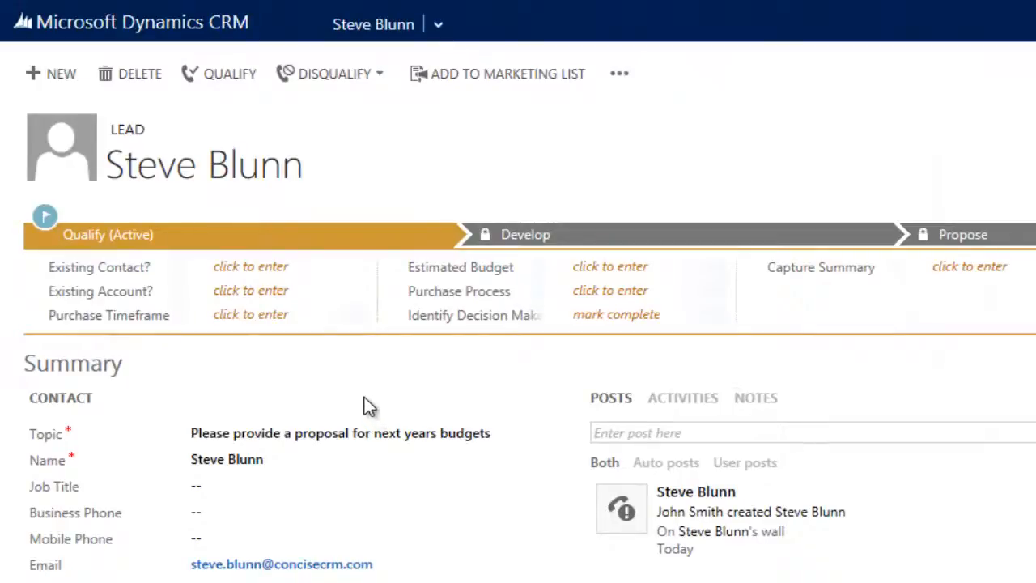
Link the lead to the sender's existing contact record and to the existing Concise CRM account
click(272, 273)
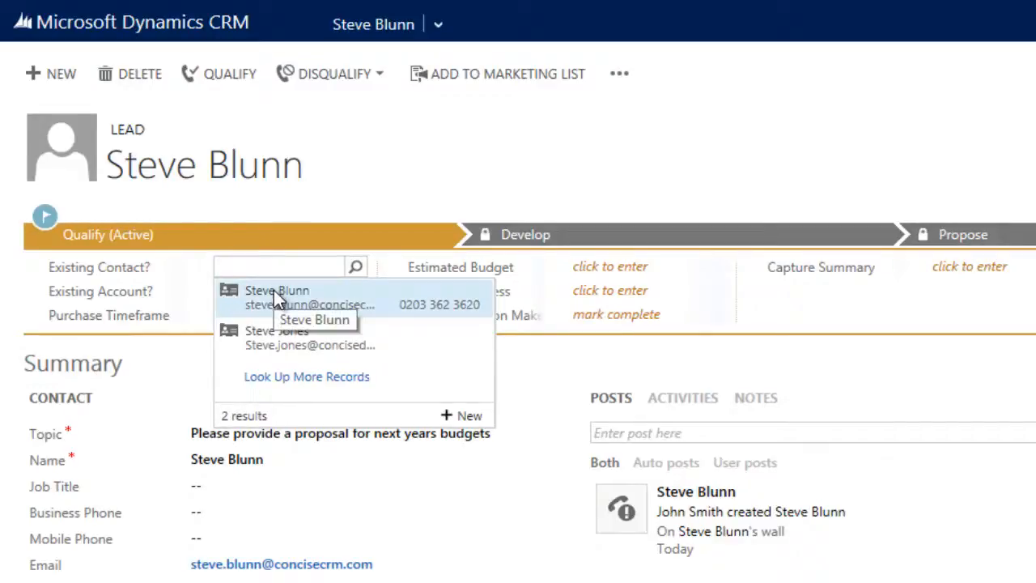
click(274, 290)
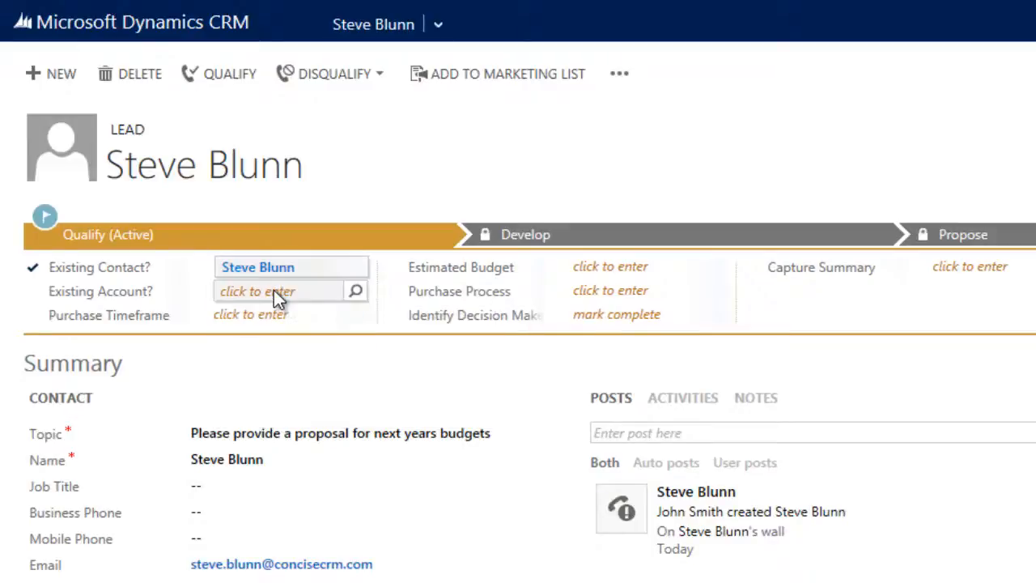
click(273, 290)
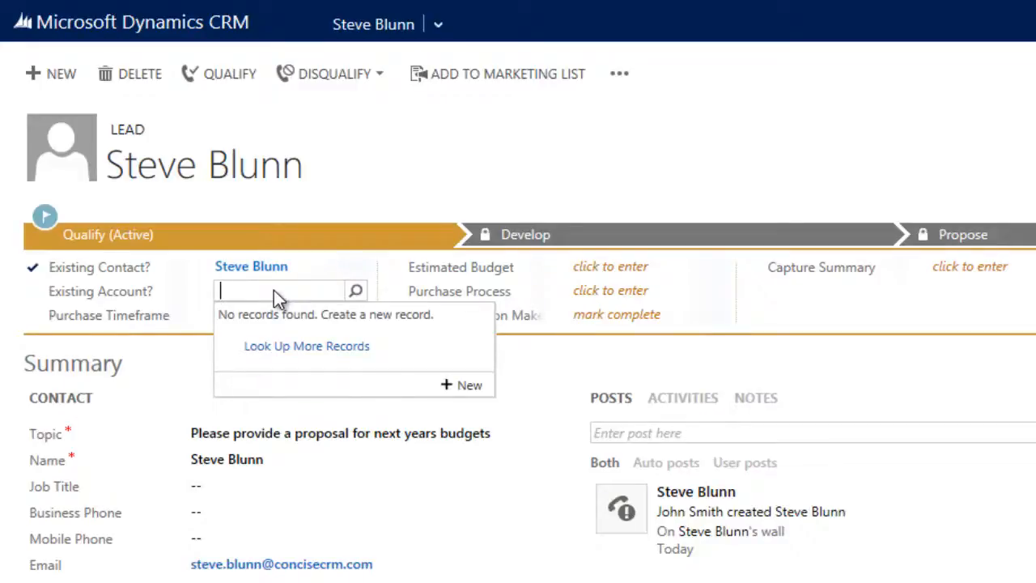
text(concise)
click(286, 321)
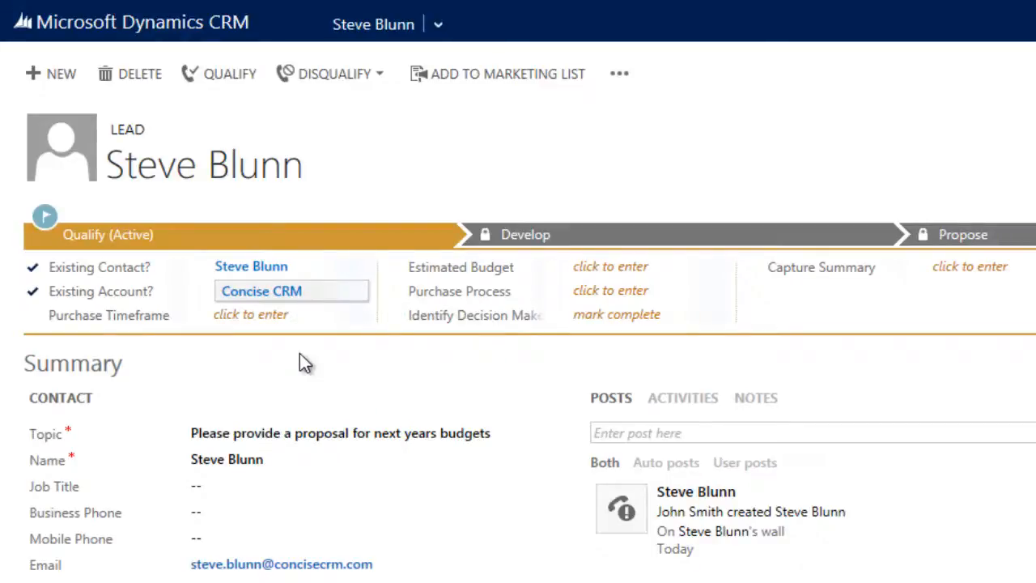
Set the lead's purchase timeframe to Next Quarter and its estimated budget to £25,000
click(271, 319)
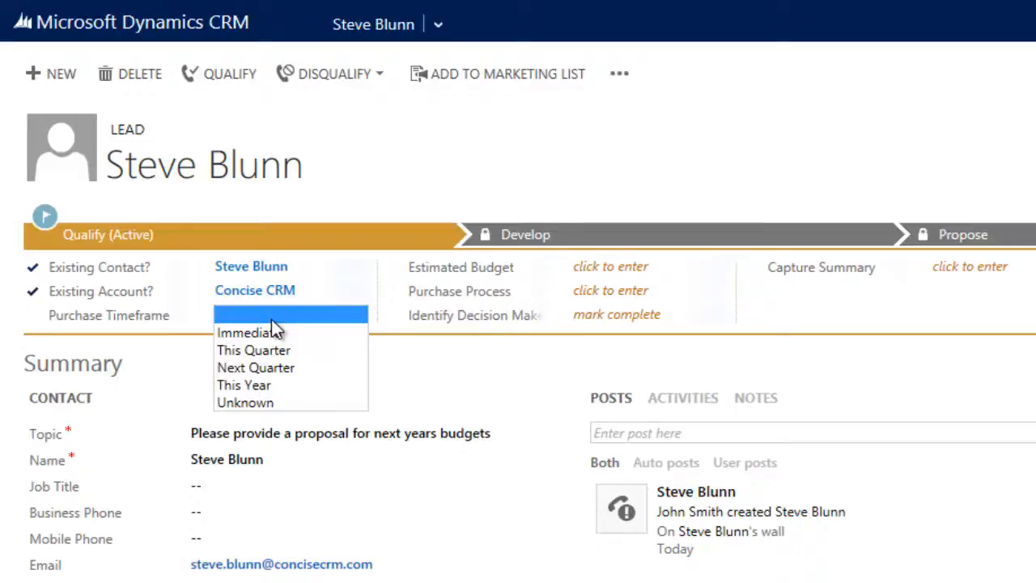
click(288, 366)
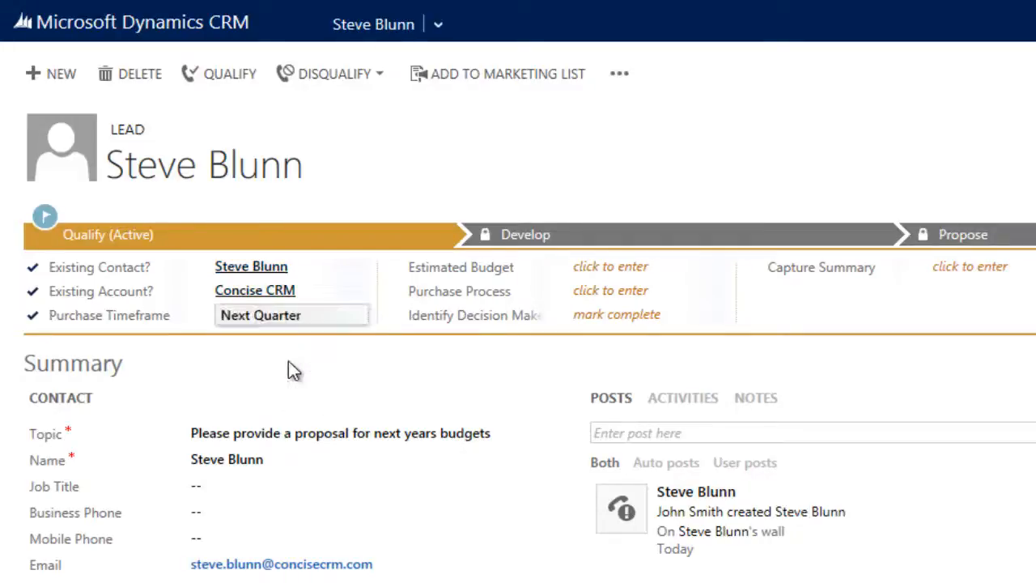
click(631, 267)
text(25000)
Set the lead's purchase process to Individual and mark the decision maker identification as complete
click(636, 291)
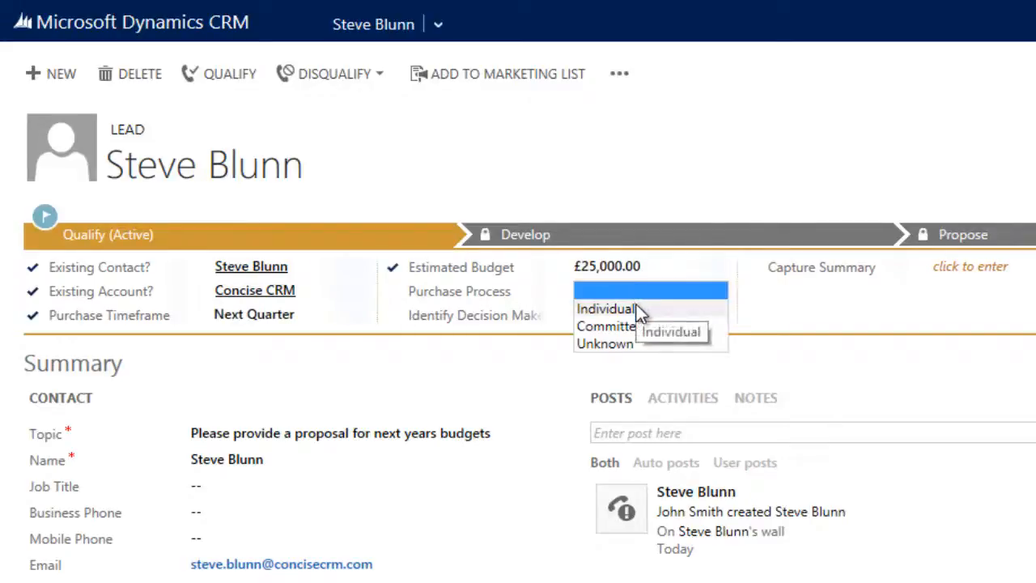
click(637, 311)
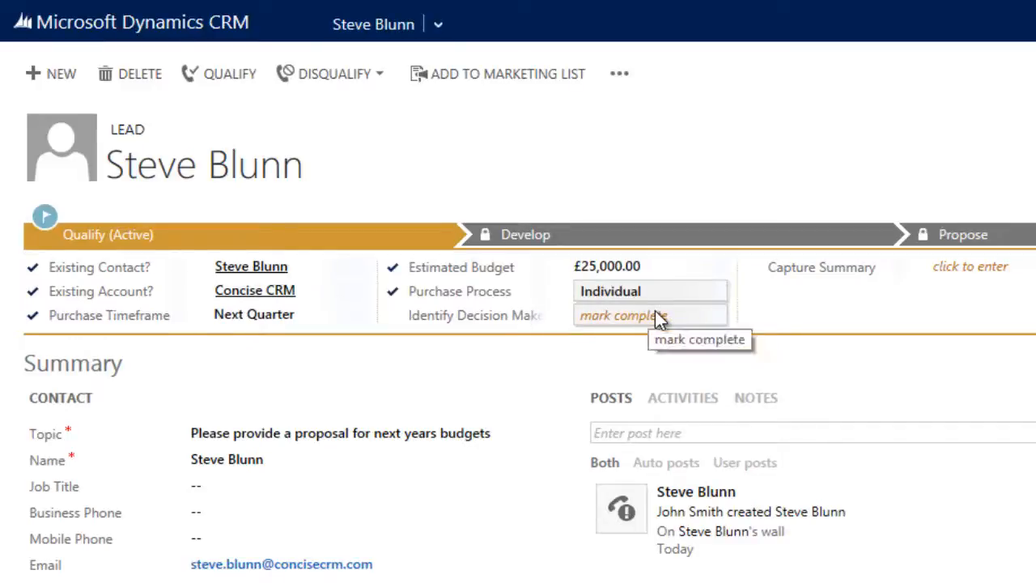
click(656, 316)
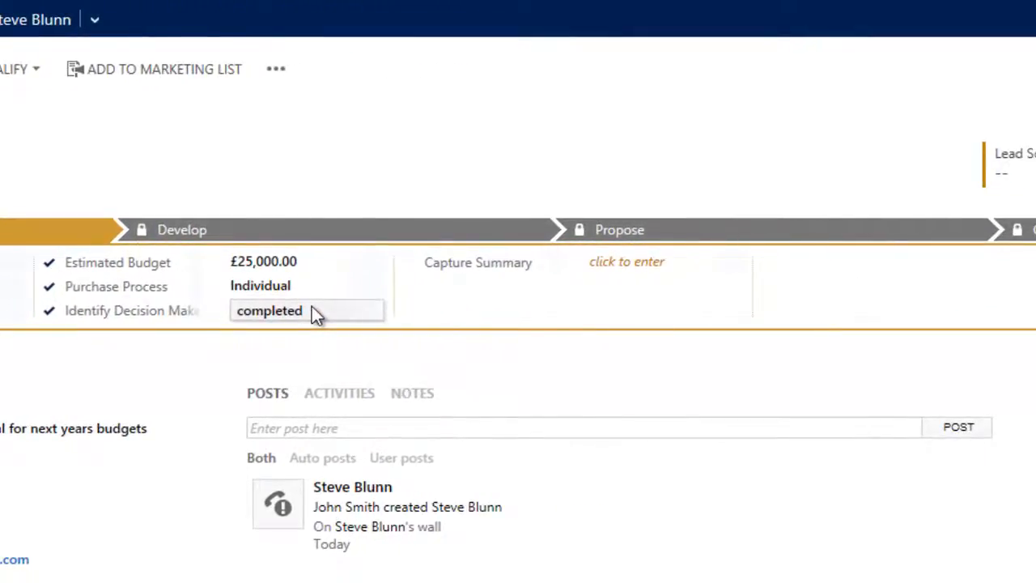
Enter the capture summary "Needs updated proposal for next year" and qualify the lead into an opportunity
click(613, 262)
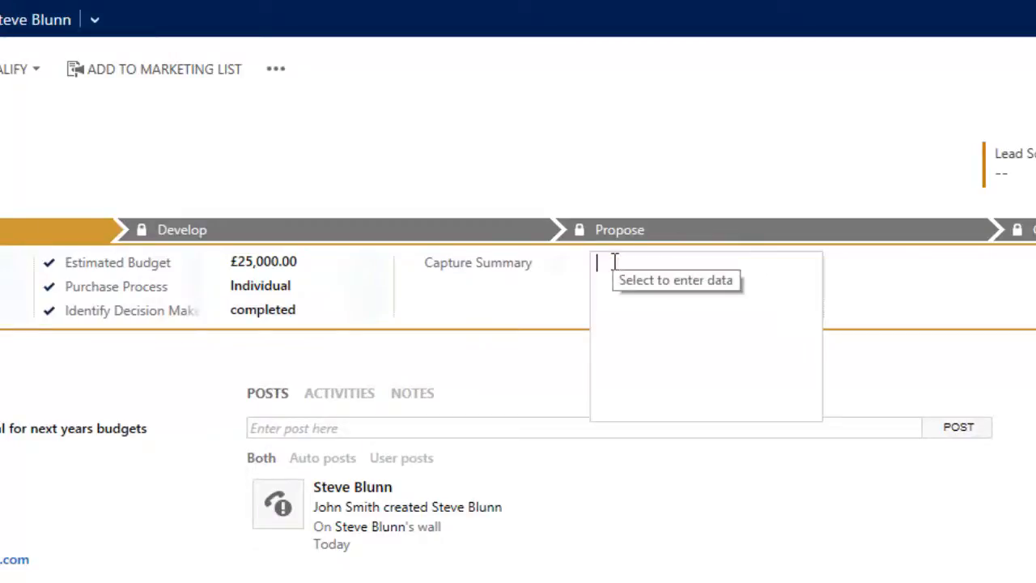
text(Needs updated proposal for next year)
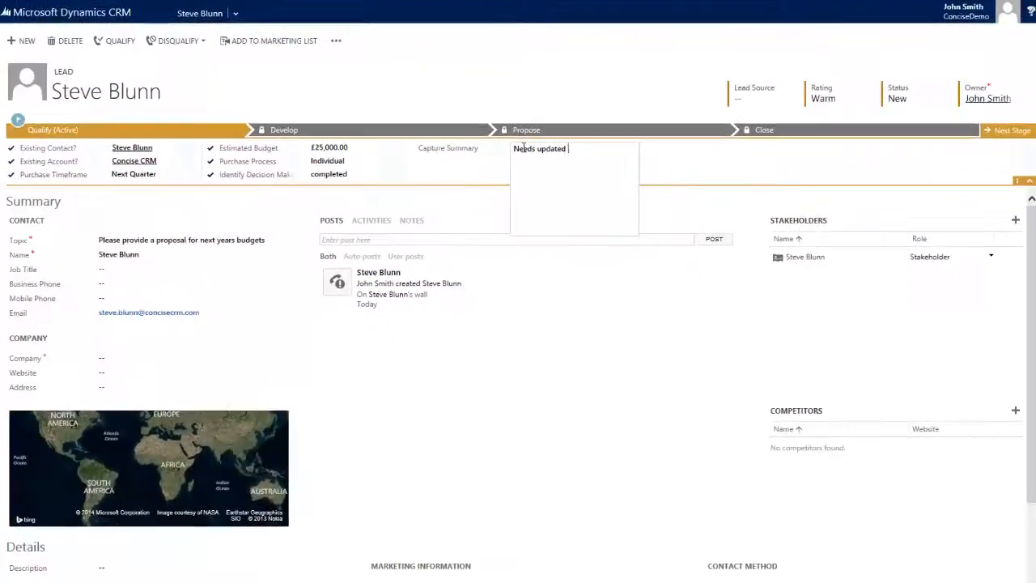
click(660, 166)
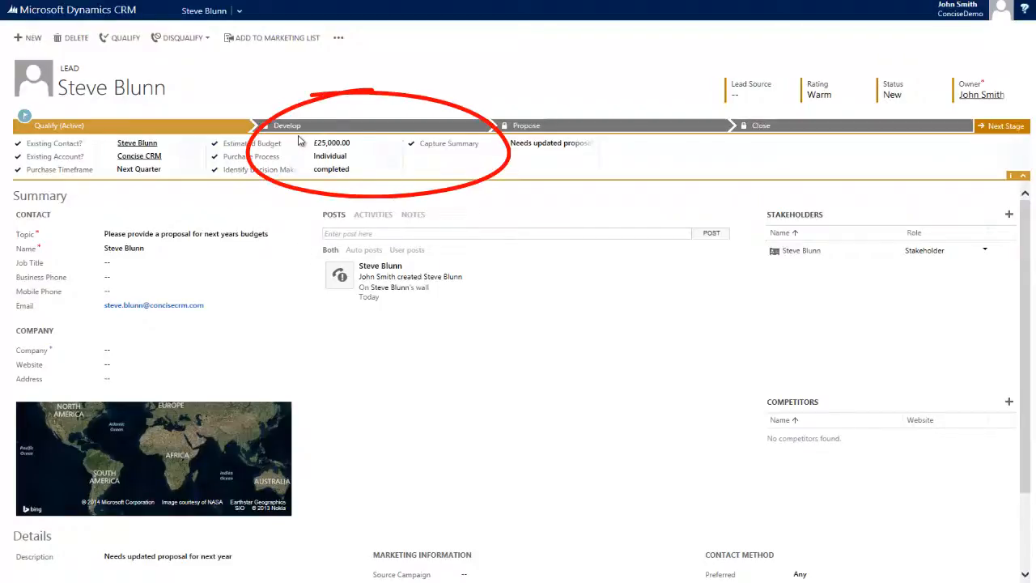
click(1009, 129)
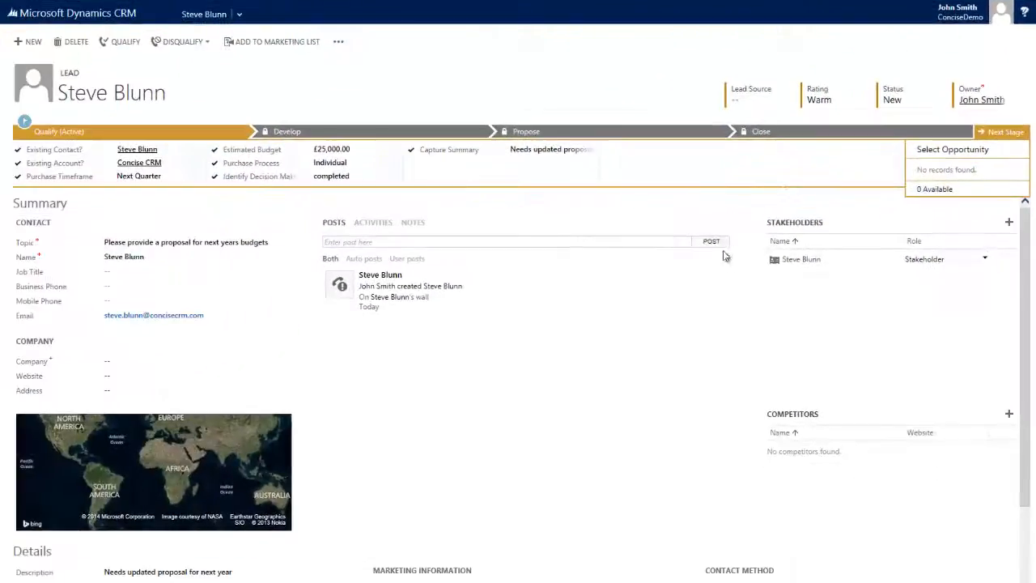
click(125, 48)
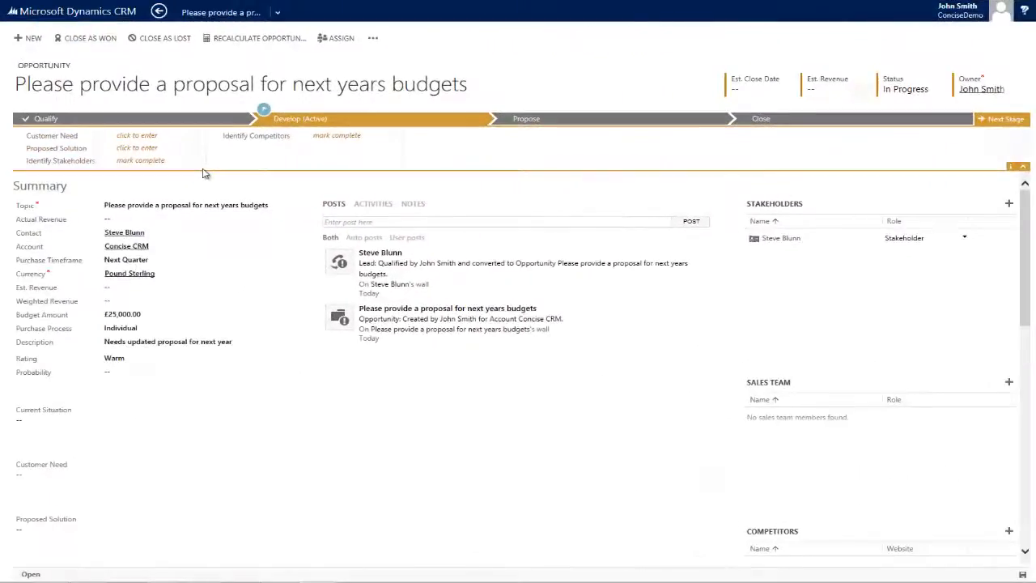
Enter customer need "Updated proposal" and proposed solution "Maintain existing contract without annual 3% increase", marking Identify Stakeholders complete
click(155, 136)
text(Updated proposal)
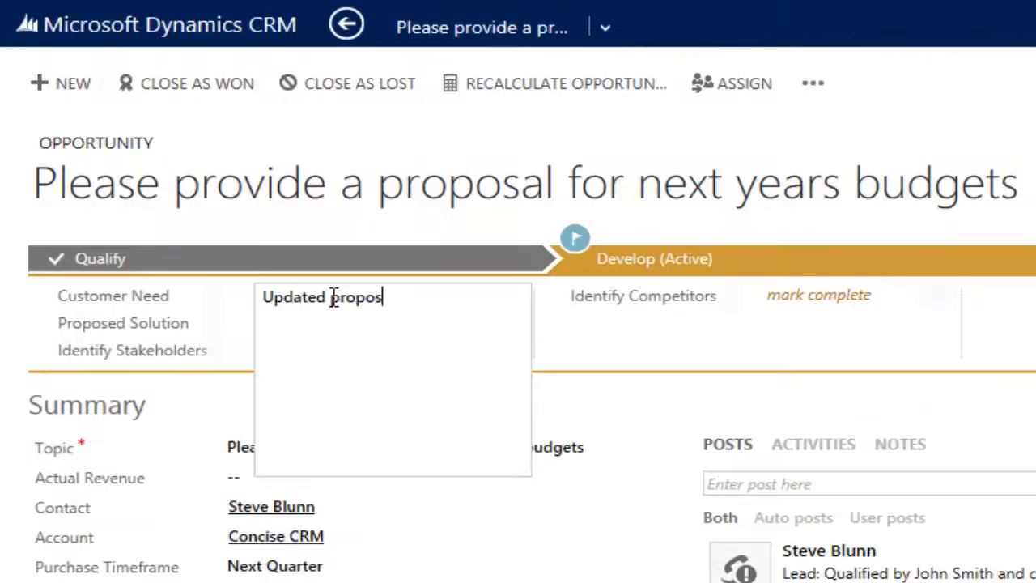
click(389, 328)
text(Maintain existing contract without annual 3)
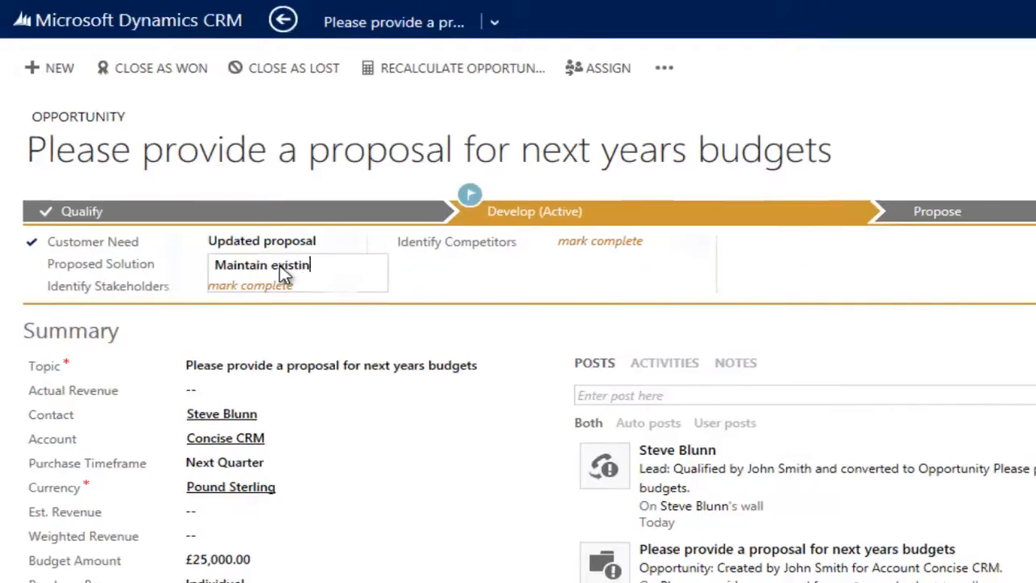
text(% increase)
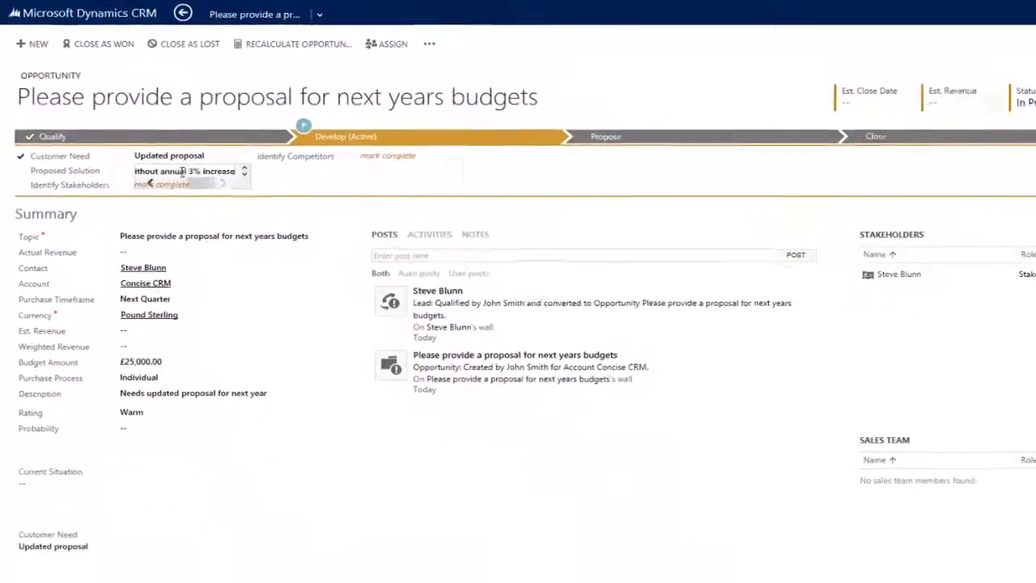
key(Tab)
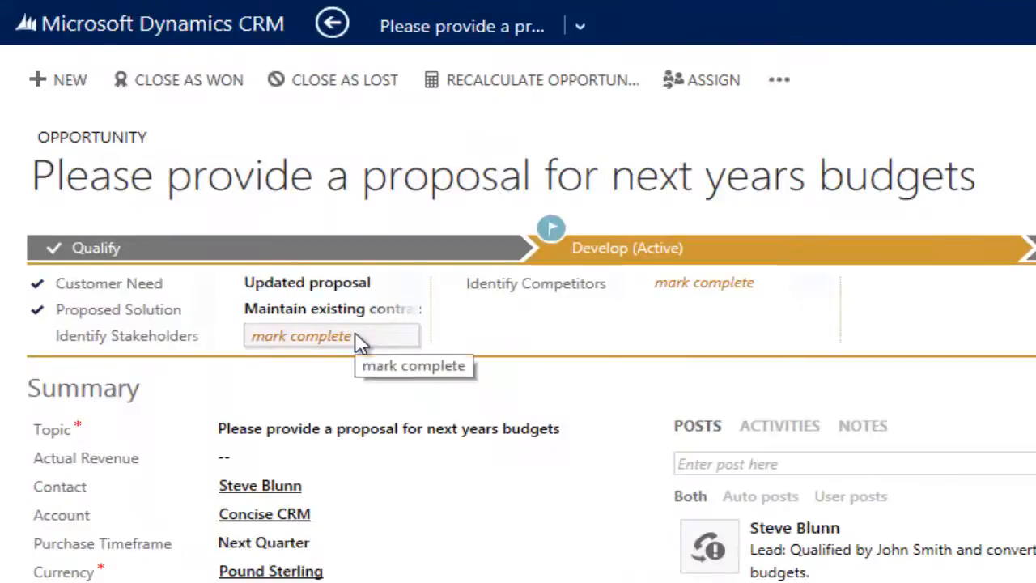
click(359, 344)
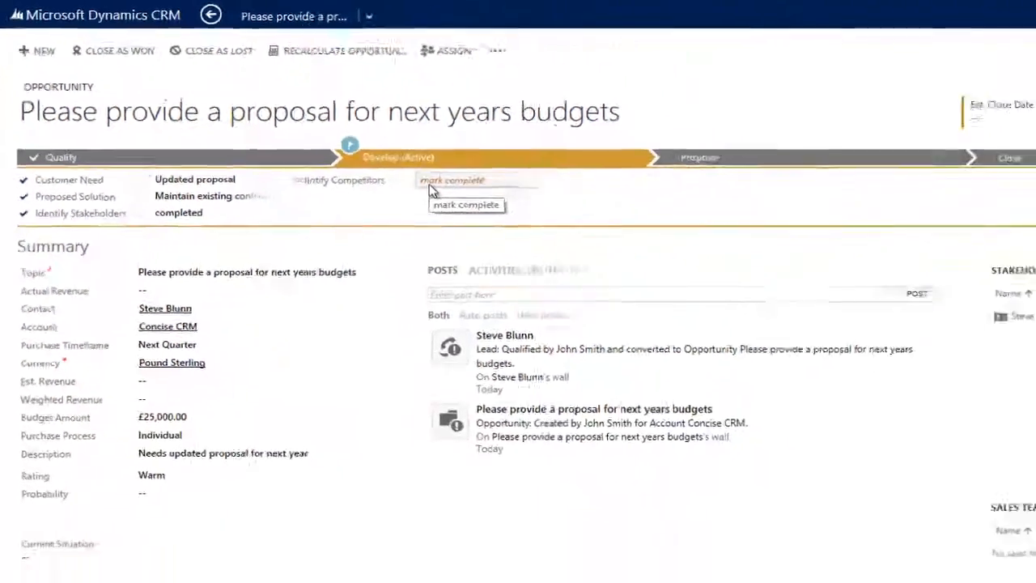
Add ACME Consulting to the opportunity's competitors and mark Identify Competitors as complete
drag(1021, 235, 1021, 320)
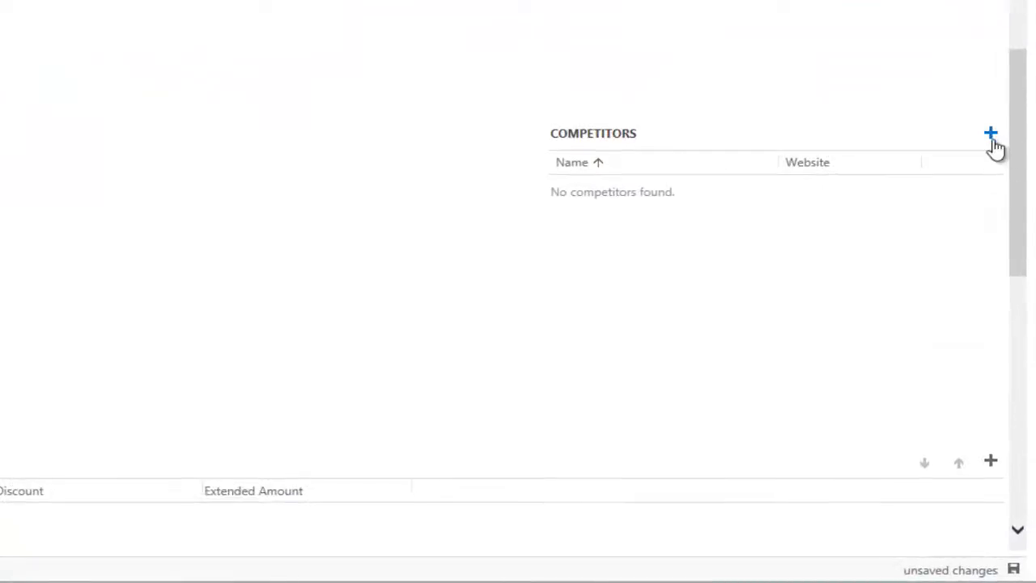
click(991, 136)
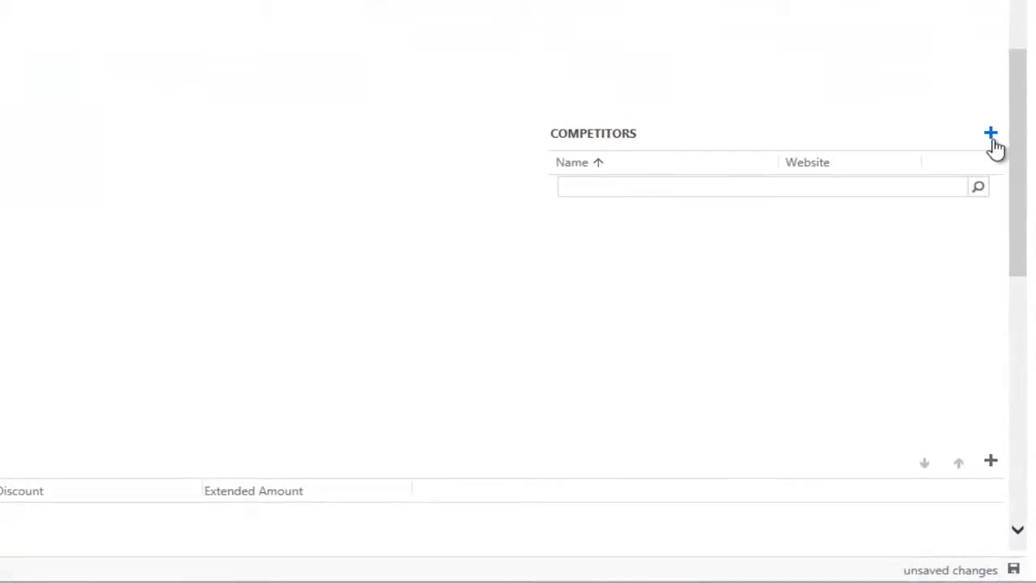
click(979, 189)
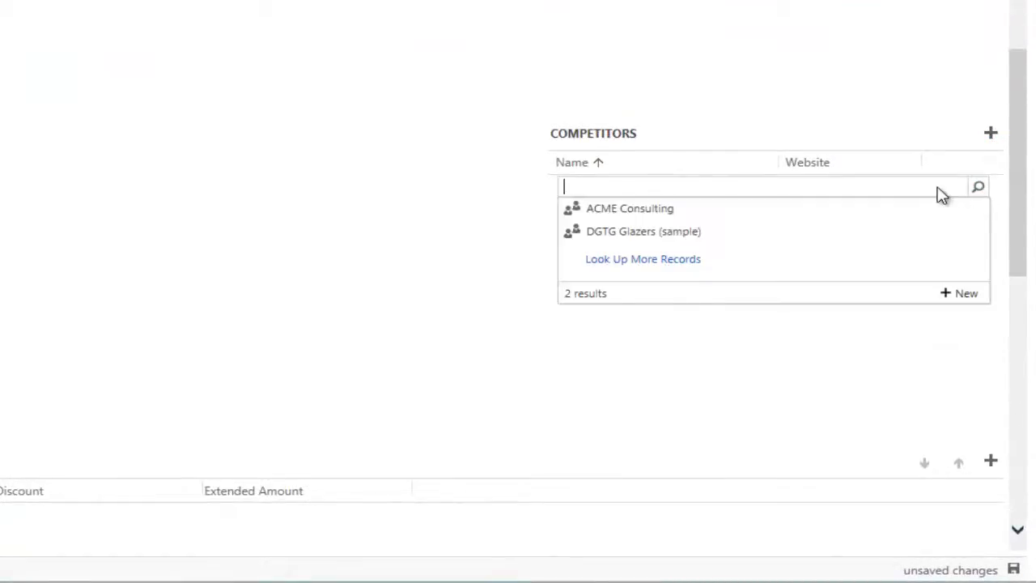
click(720, 213)
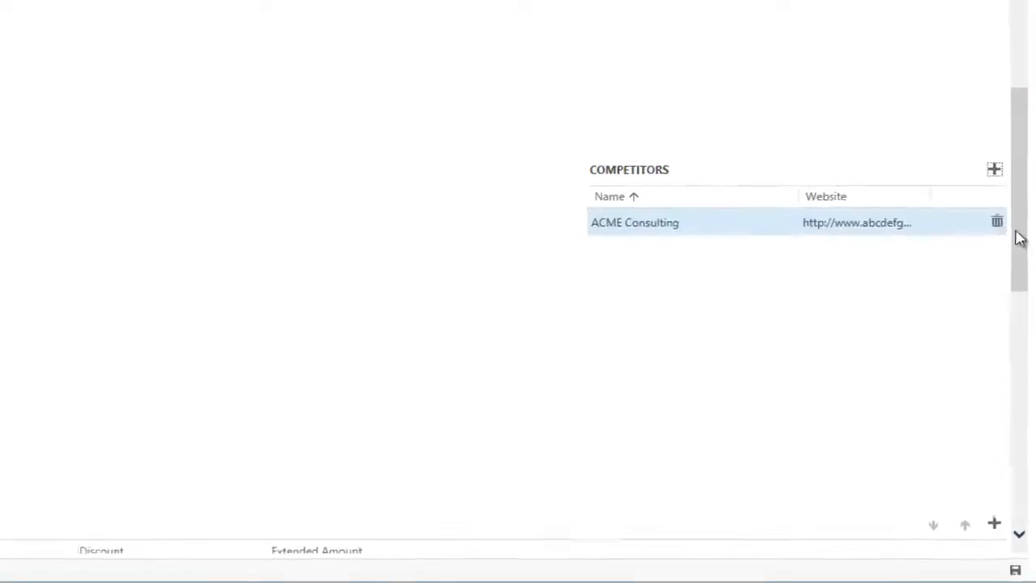
drag(1018, 214, 1022, 53)
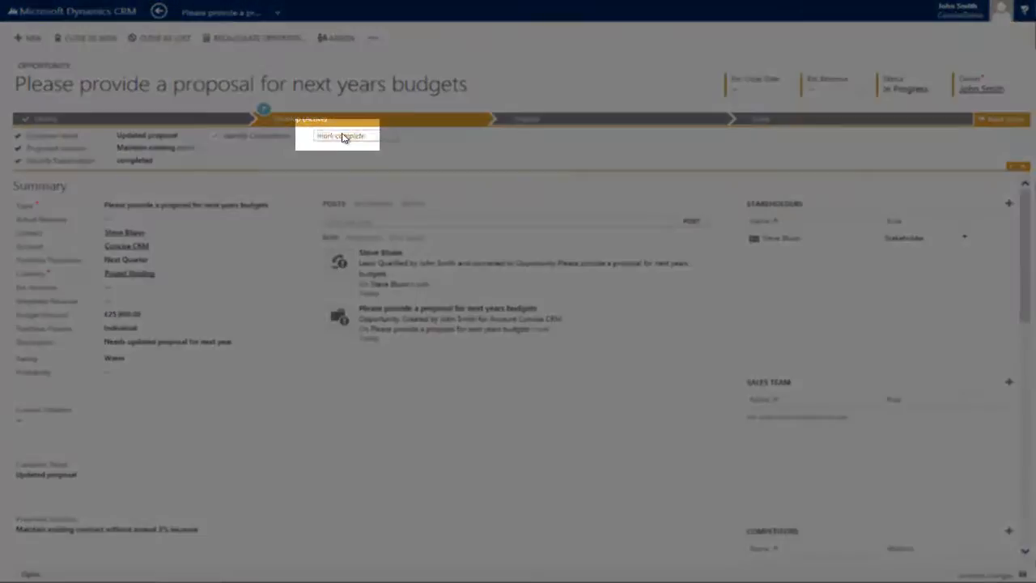
click(342, 136)
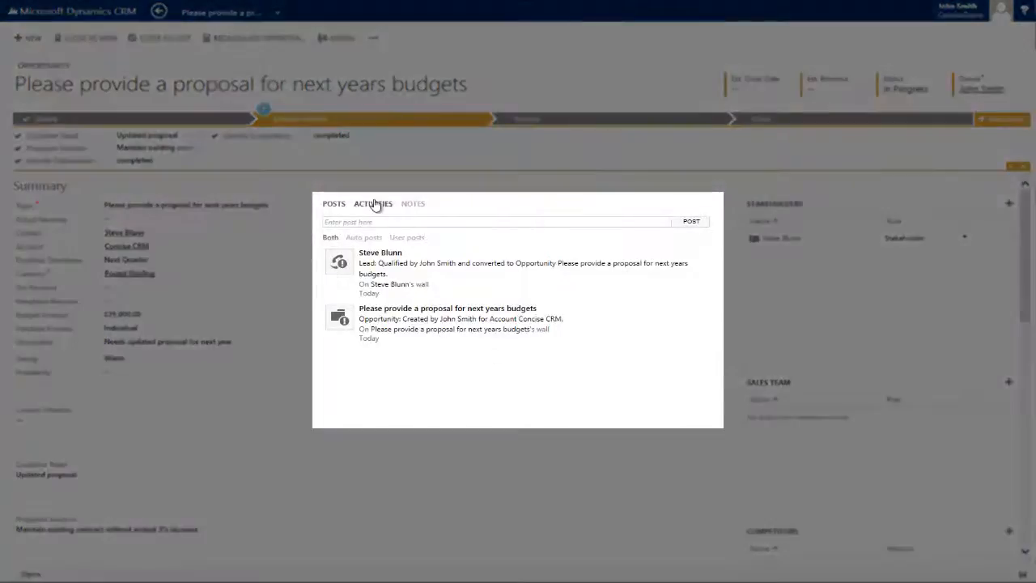
Log a phone call activity on the opportunity with the description "Spoke re the proposal"
click(374, 206)
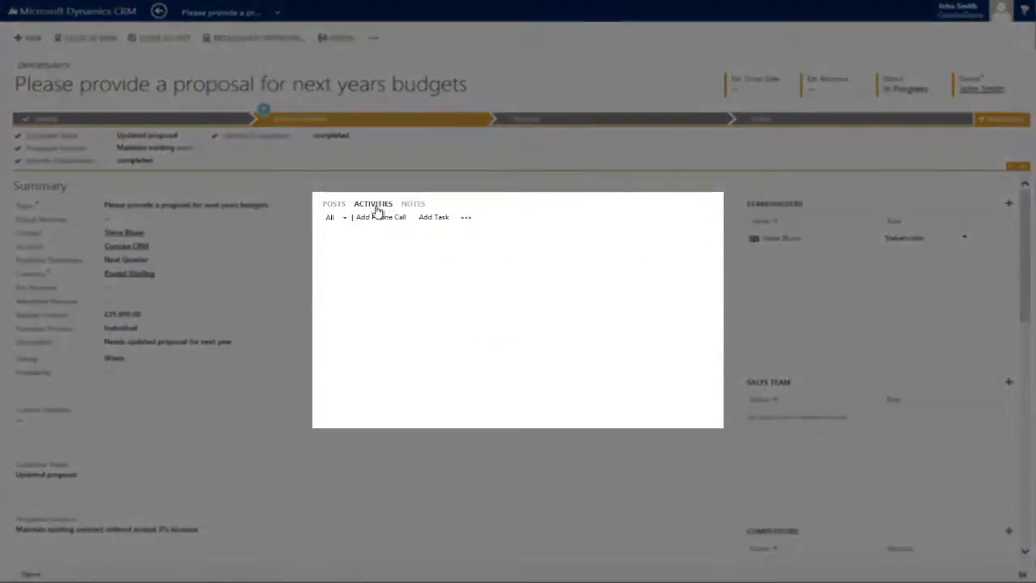
click(379, 218)
text(Spoke re the proposal)
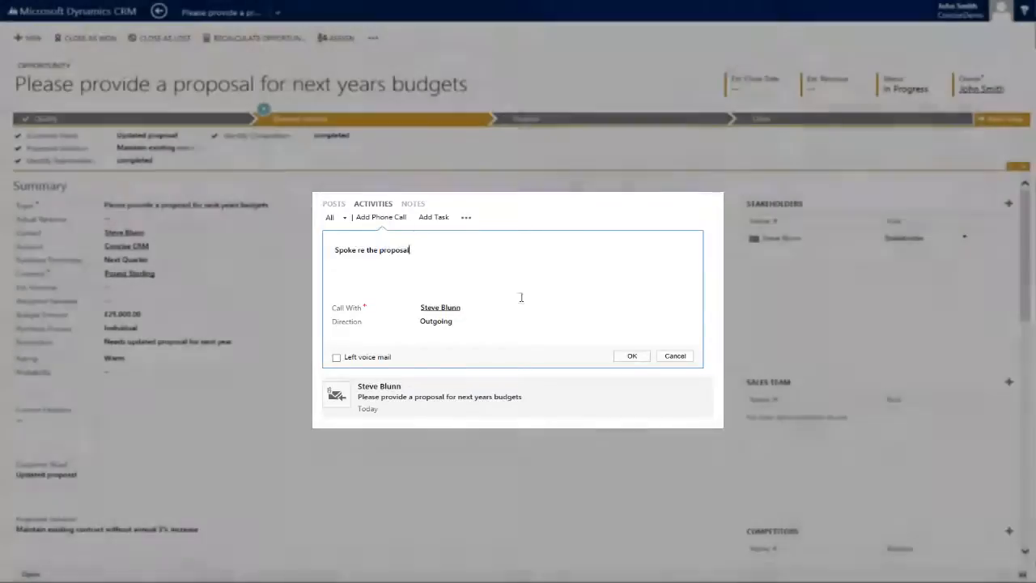
click(632, 356)
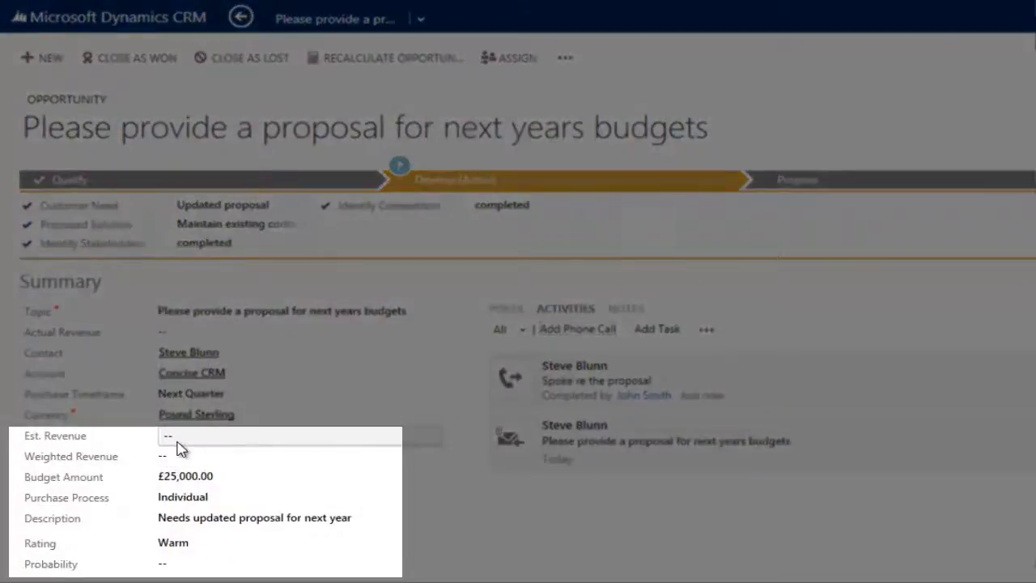
Set the opportunity's estimated revenue to £20,000 and its probability to 80
click(117, 291)
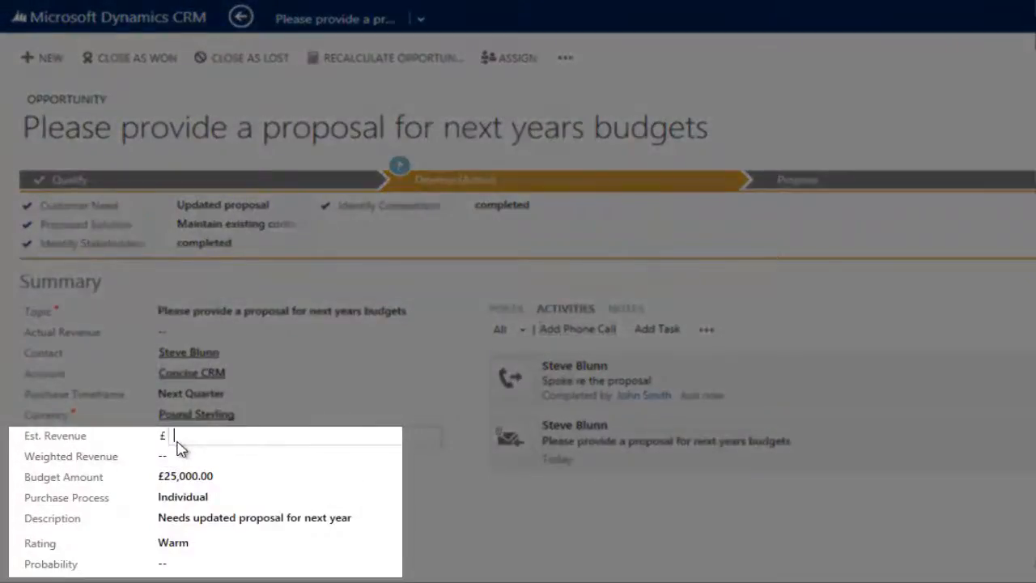
text(20000)
key(Return)
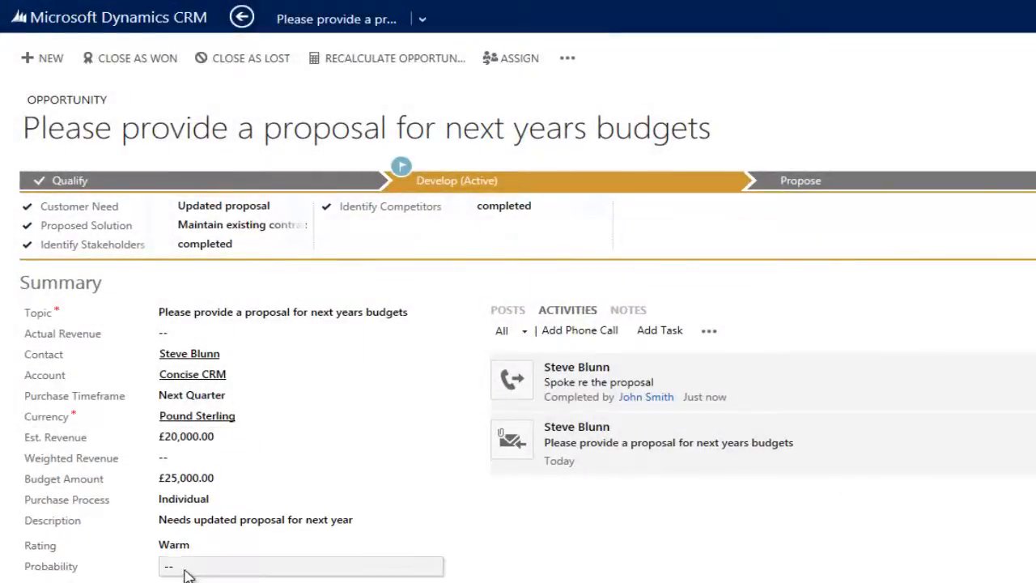
click(187, 569)
text(80)
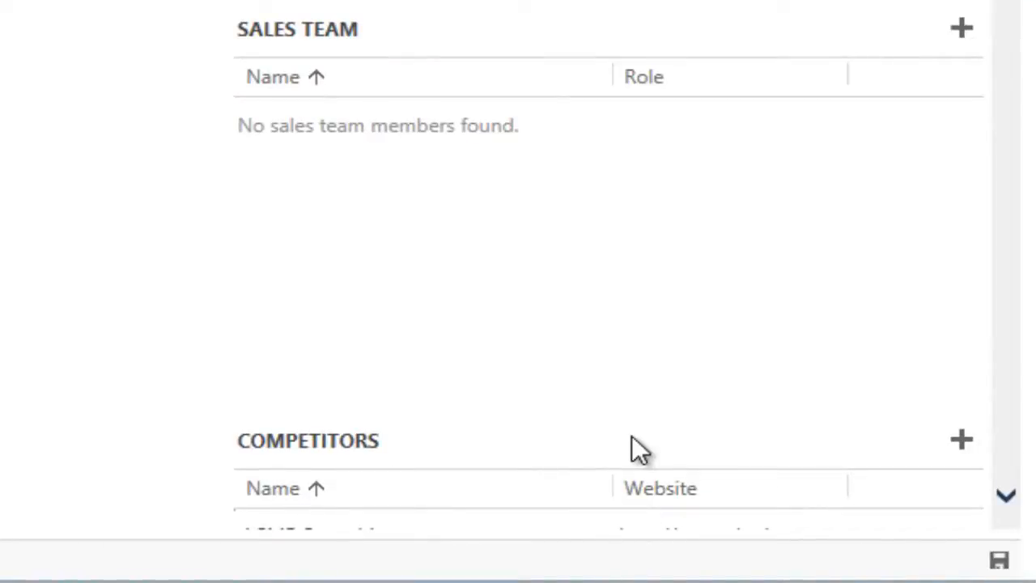
Add the second user from the lookup results to the opportunity's sales team and assign the Account Manager role
click(960, 28)
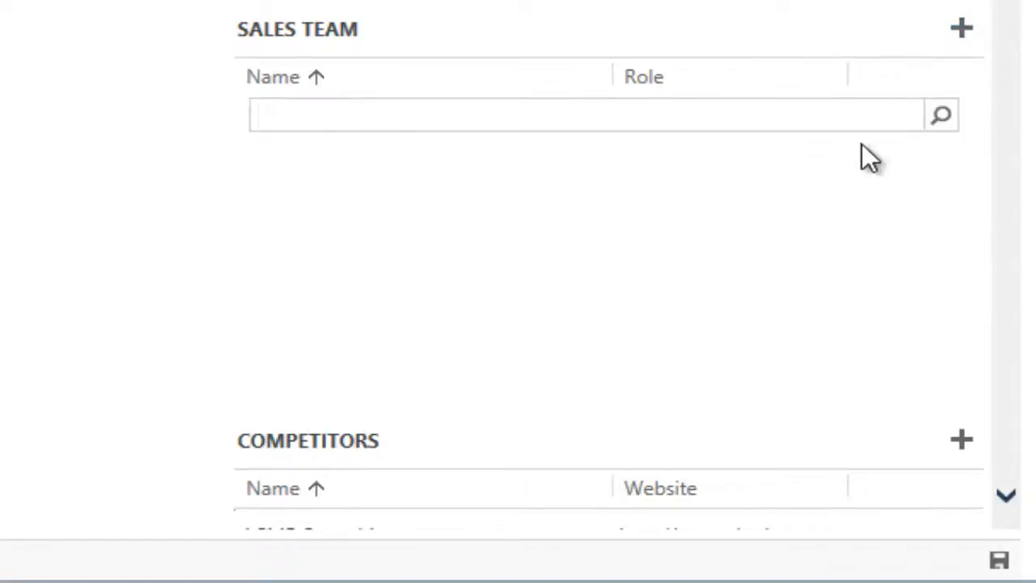
click(937, 119)
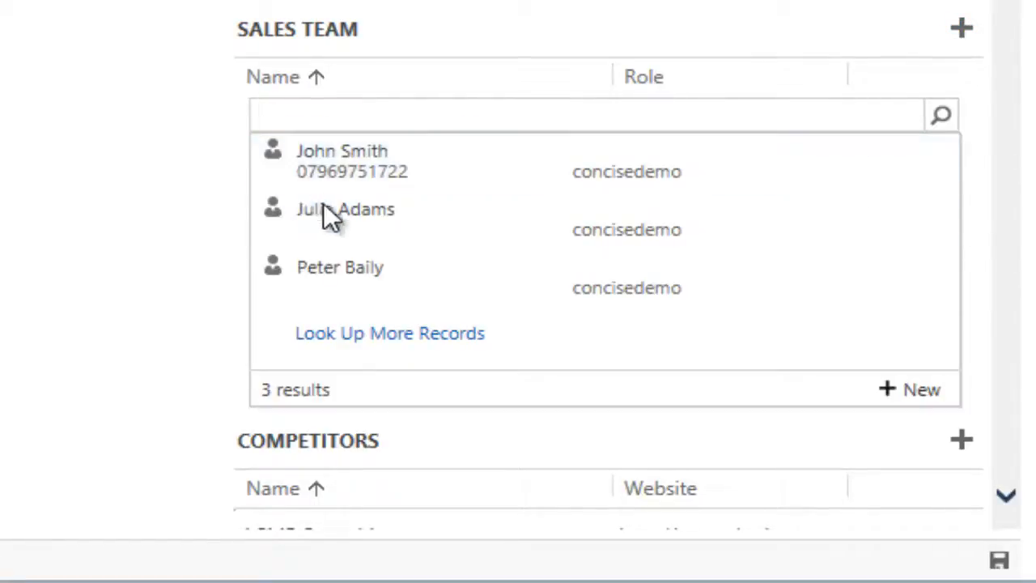
click(332, 214)
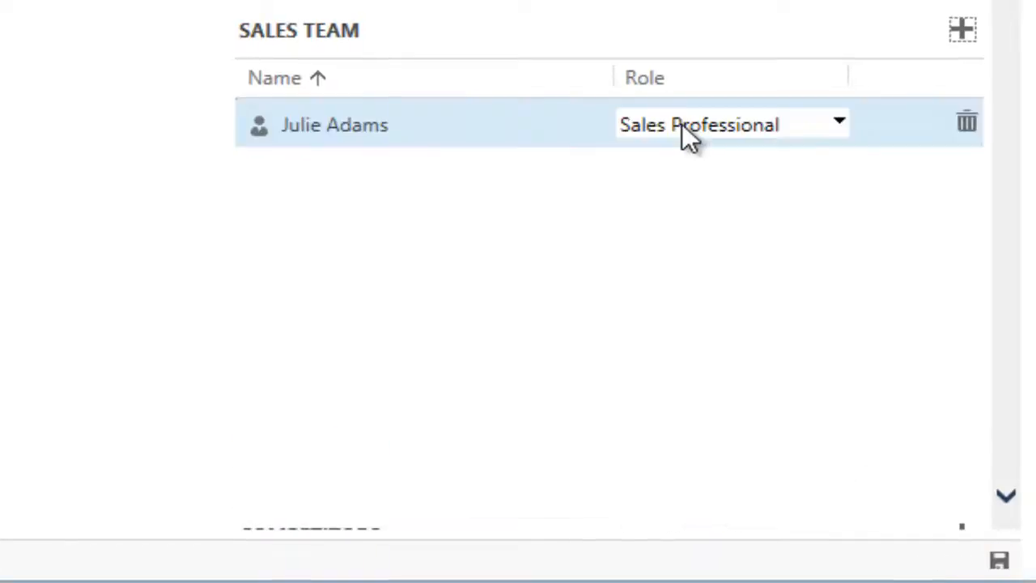
click(752, 125)
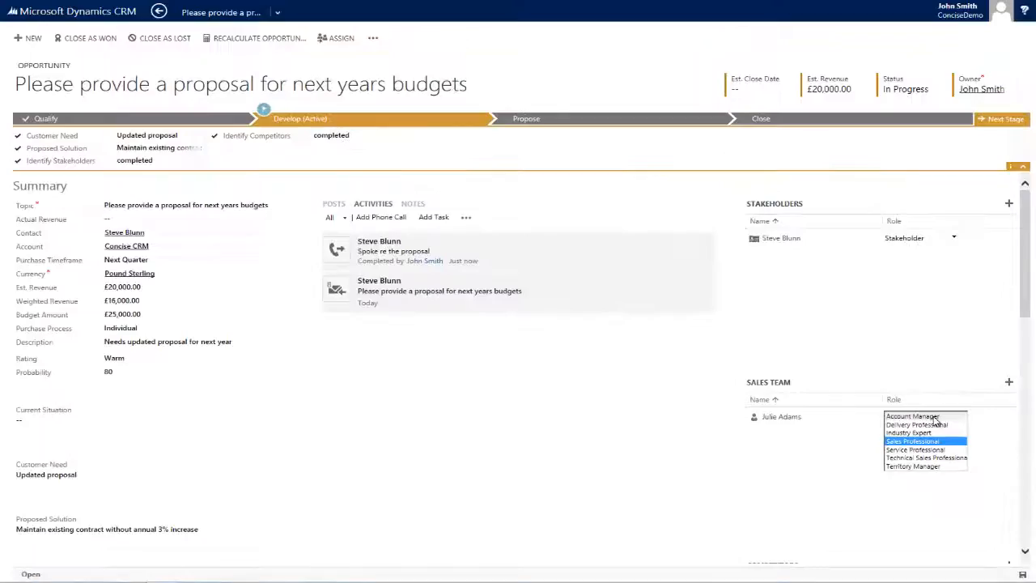
click(935, 417)
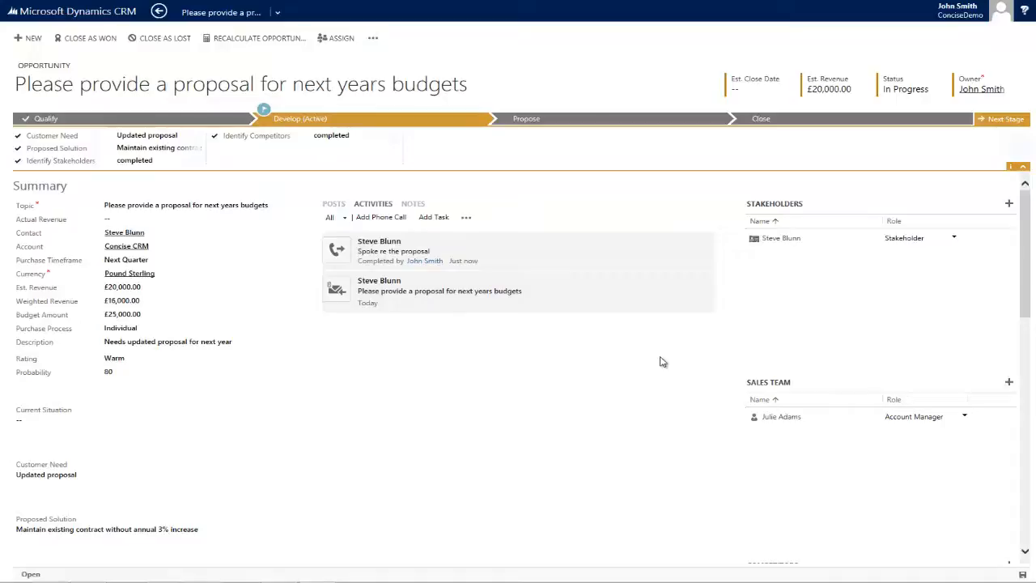
Advance the opportunity to the Propose stage and mark Identify Sales Team, Develop Proposal, Complete Internal Review and Present Proposal as complete
click(997, 120)
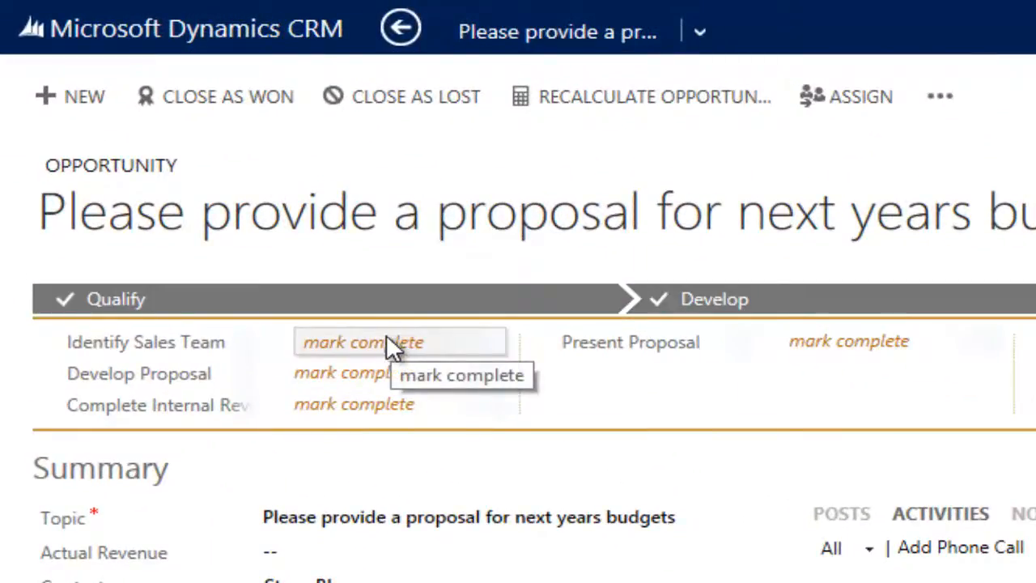
click(354, 353)
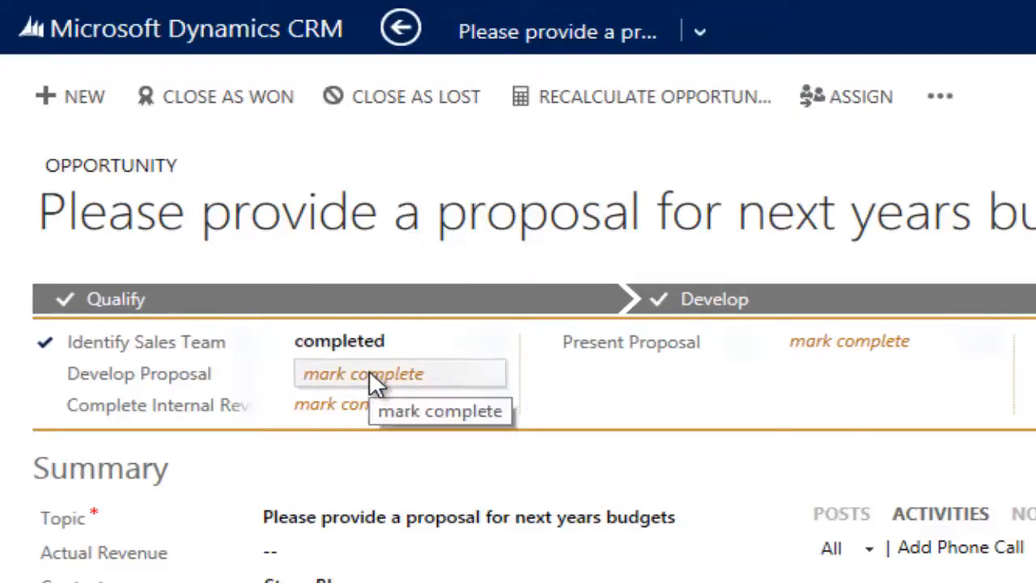
click(369, 370)
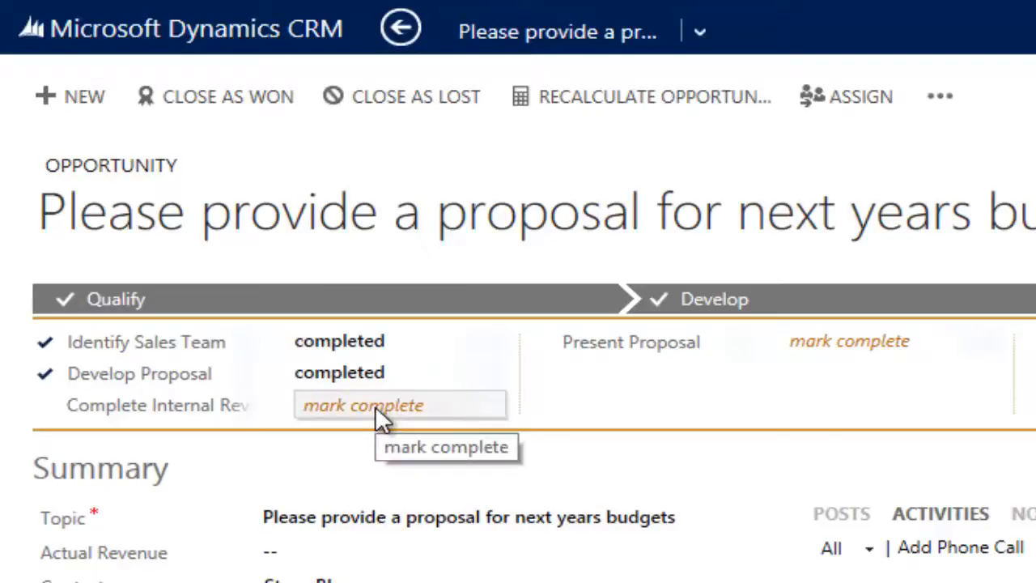
click(375, 405)
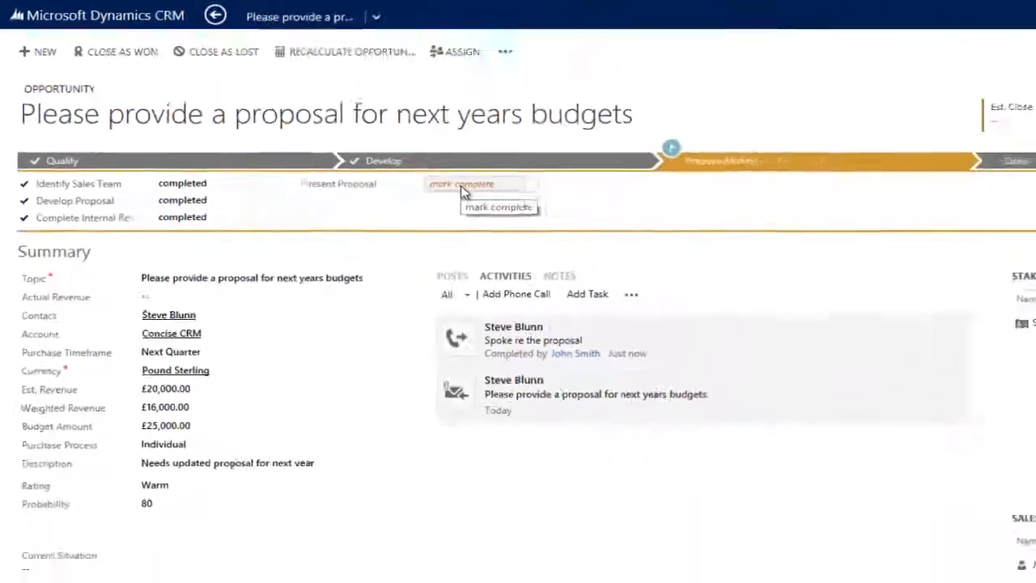
click(857, 344)
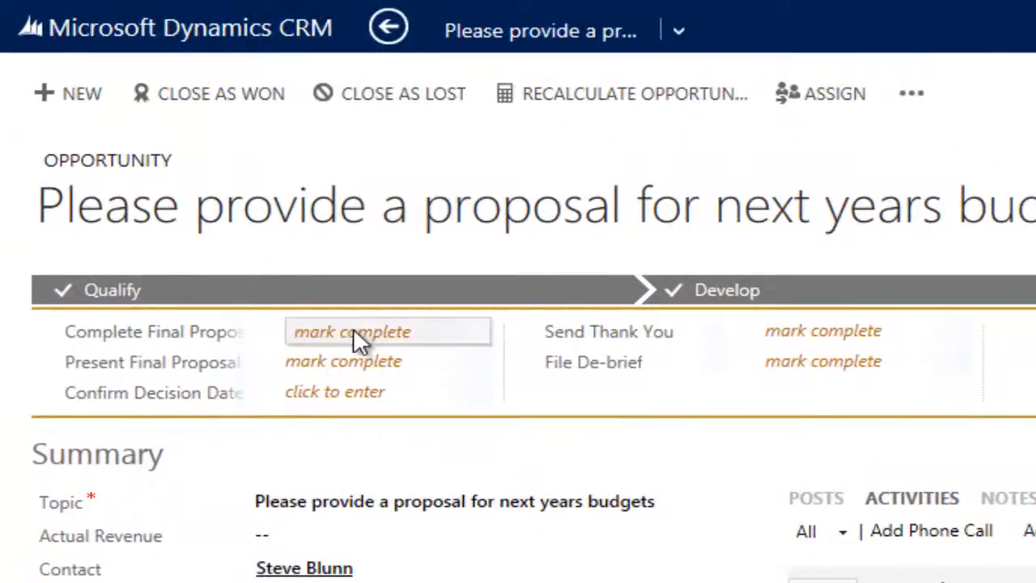
Fill in the Close stage with decision date 11/03/2014, marking both final proposal tasks, Send Thank You and File De-brief complete
click(365, 331)
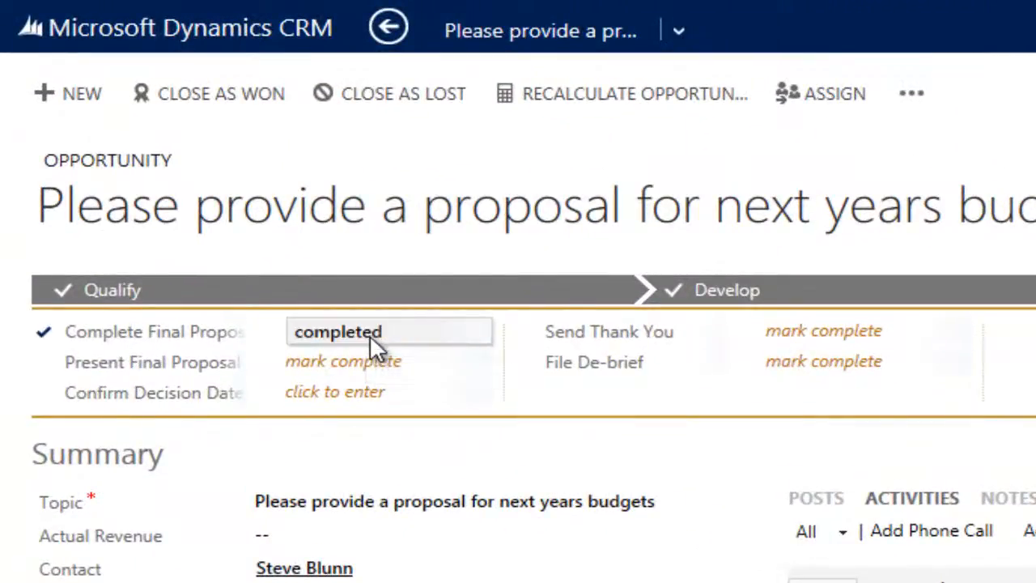
click(398, 368)
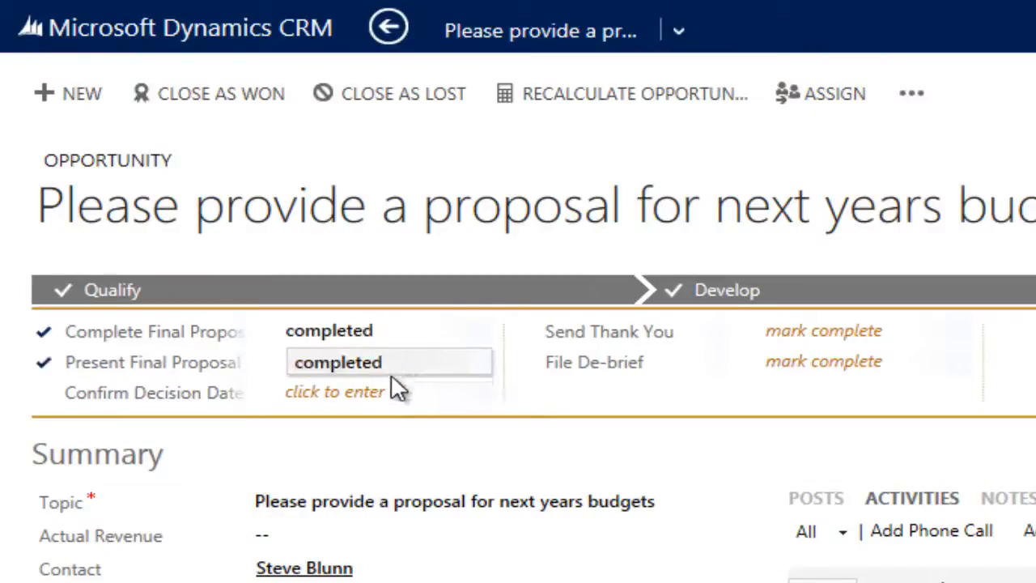
click(392, 390)
click(475, 394)
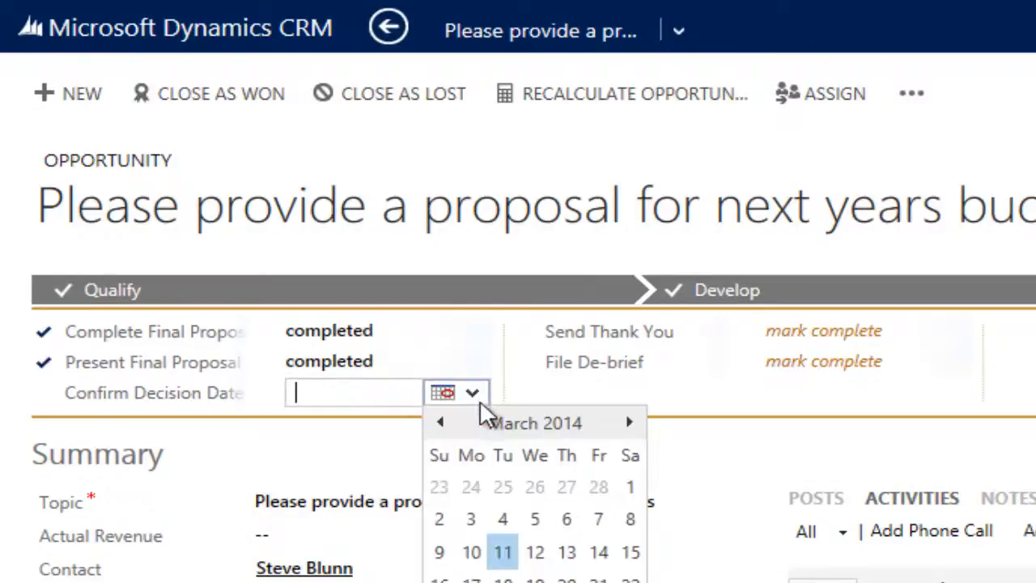
click(505, 552)
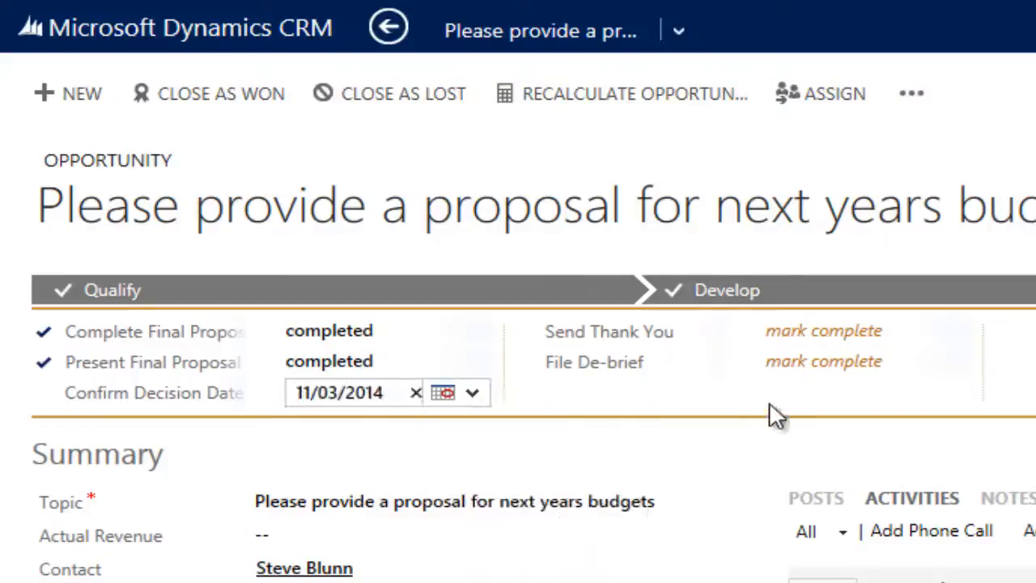
click(856, 333)
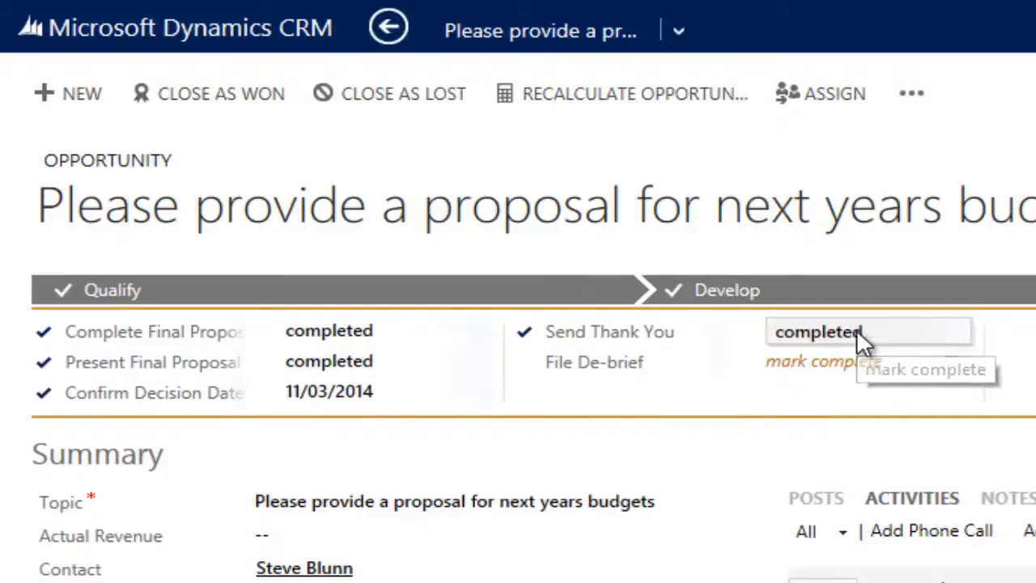
click(861, 364)
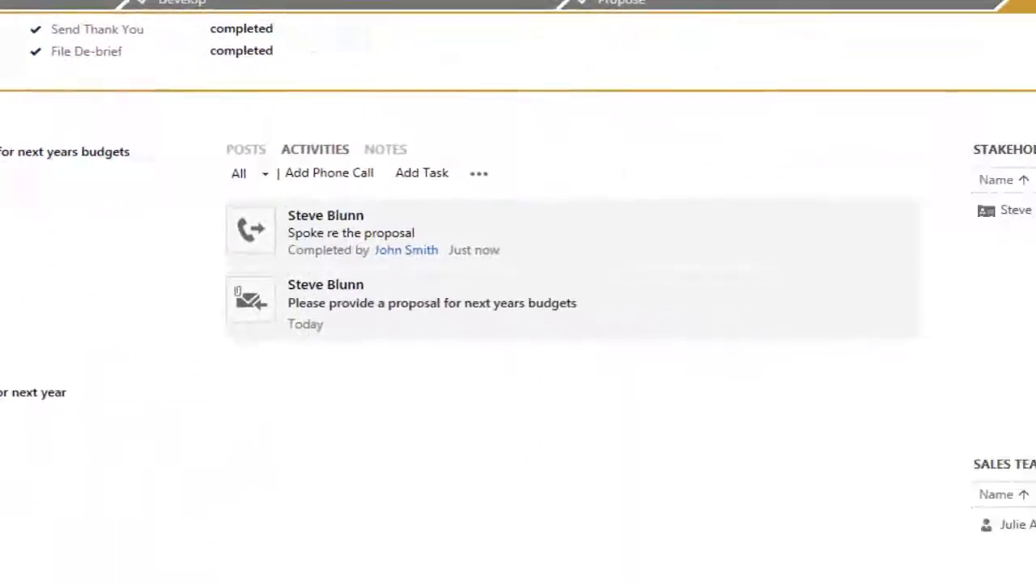
Close the opportunity as Won with actual revenue £20,000.00 and close date 11/03/2014
click(60, 11)
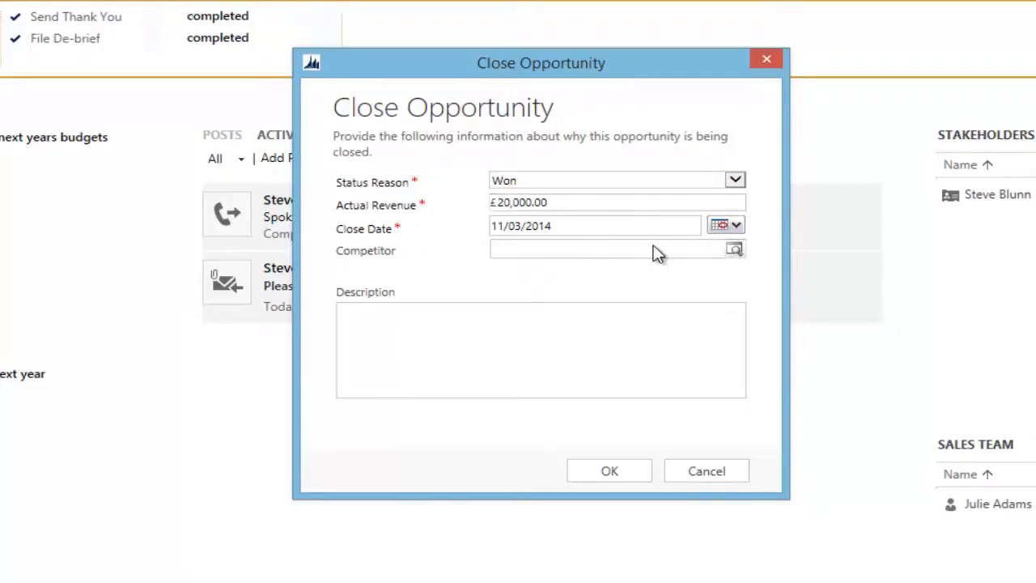
click(605, 476)
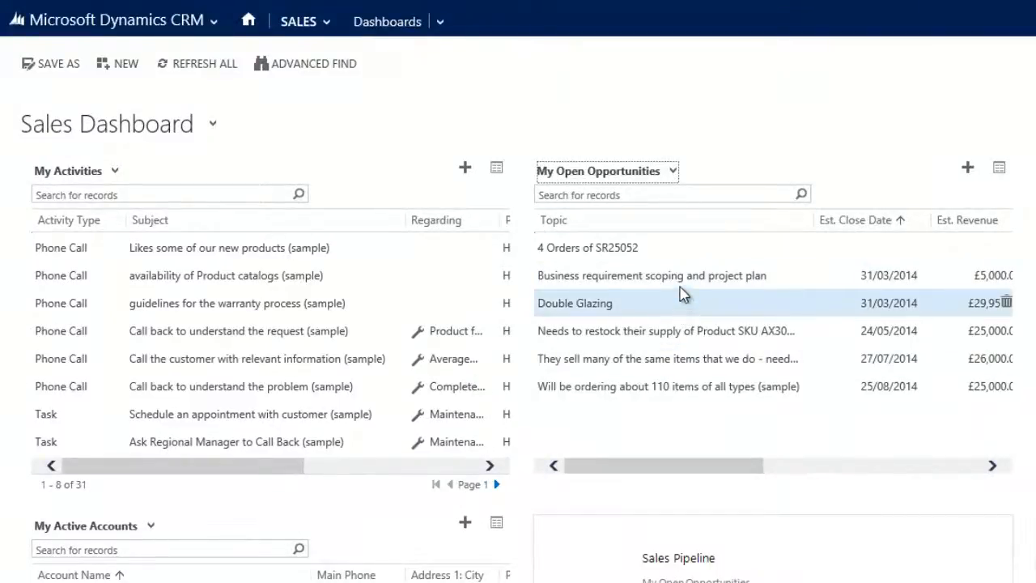
Display Closed Opportunities instead of My Open Opportunities in the Sales Dashboard's opportunity list
click(672, 174)
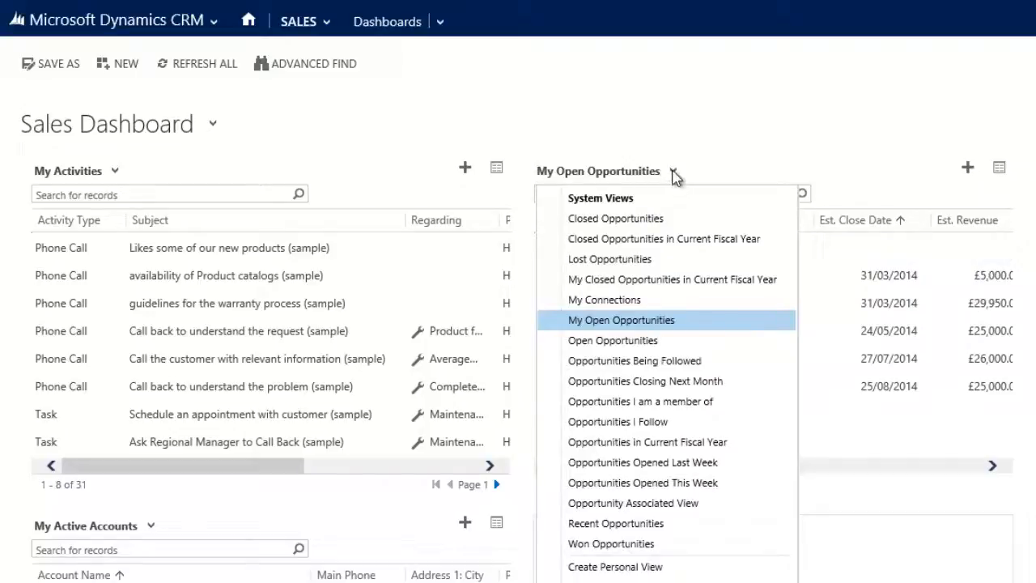
click(662, 218)
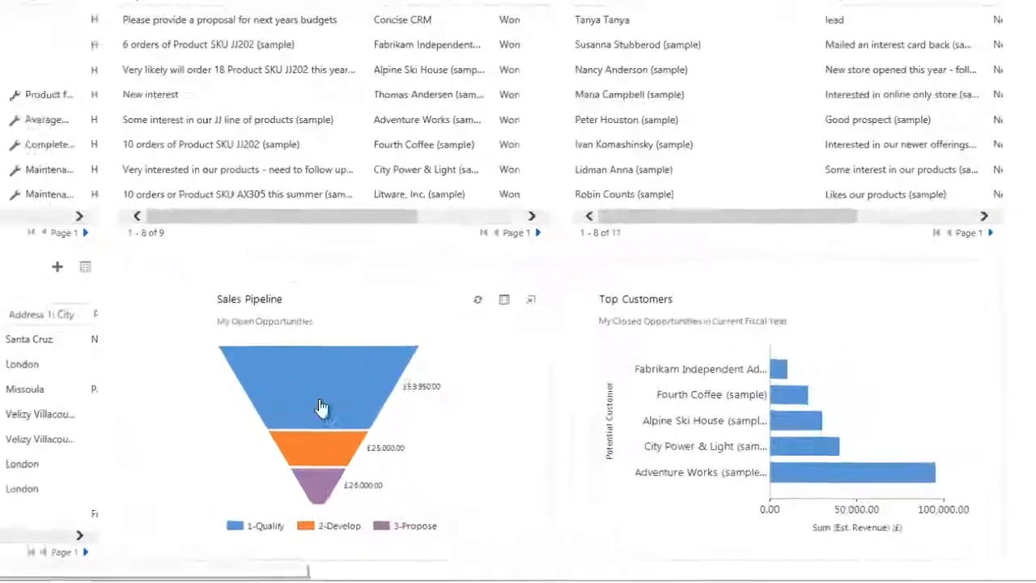
Drill into the Sales Pipeline's 1-Qualify segment by Budget Amount as a column chart and view its underlying opportunity records
click(242, 388)
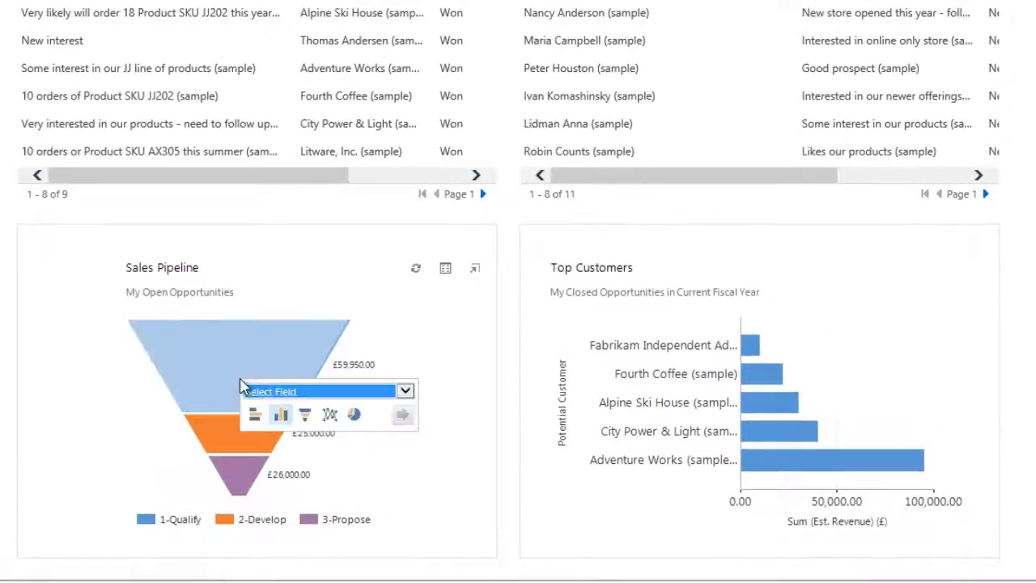
click(324, 391)
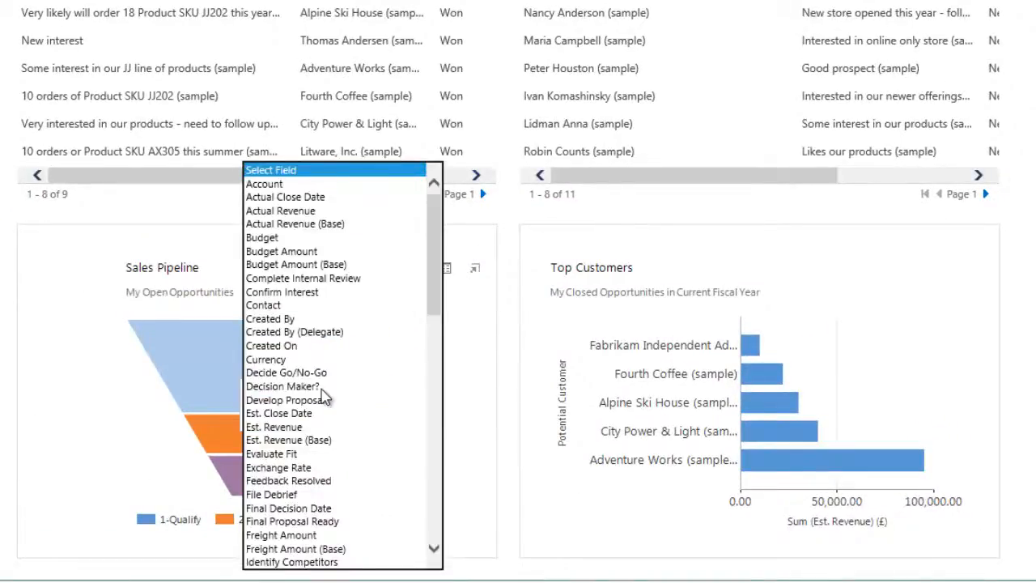
click(300, 252)
click(405, 414)
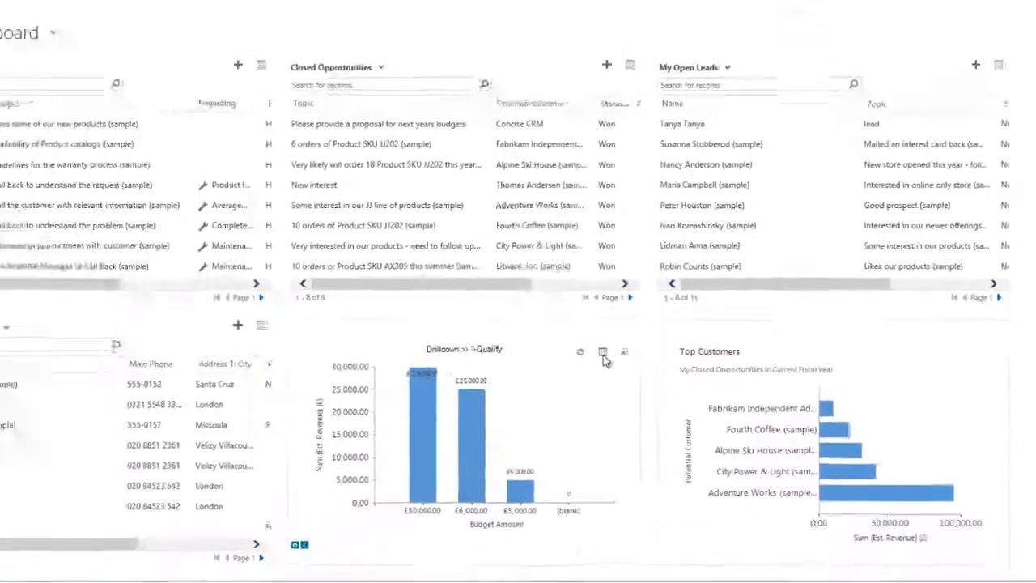
click(603, 354)
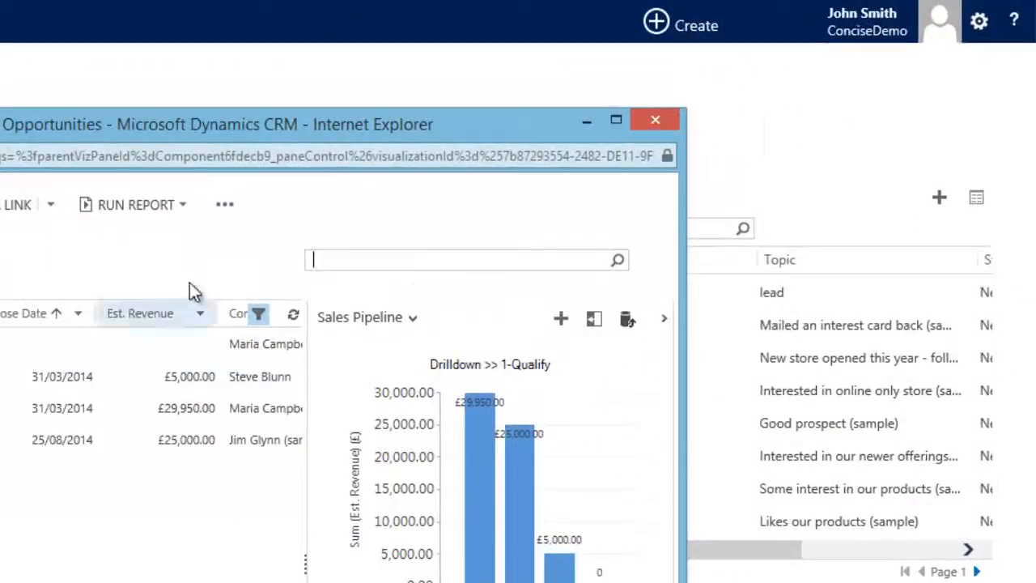
click(225, 207)
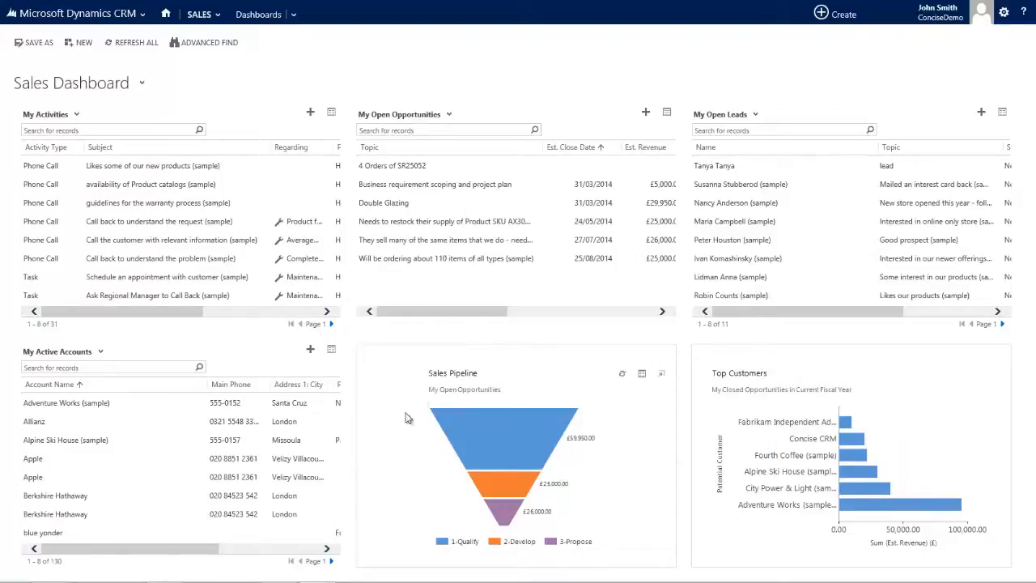
Switch to Outlook and file the "Please provide a proposal for next years budgets" inbox email with the Done quick step
mouse_move(226, 581)
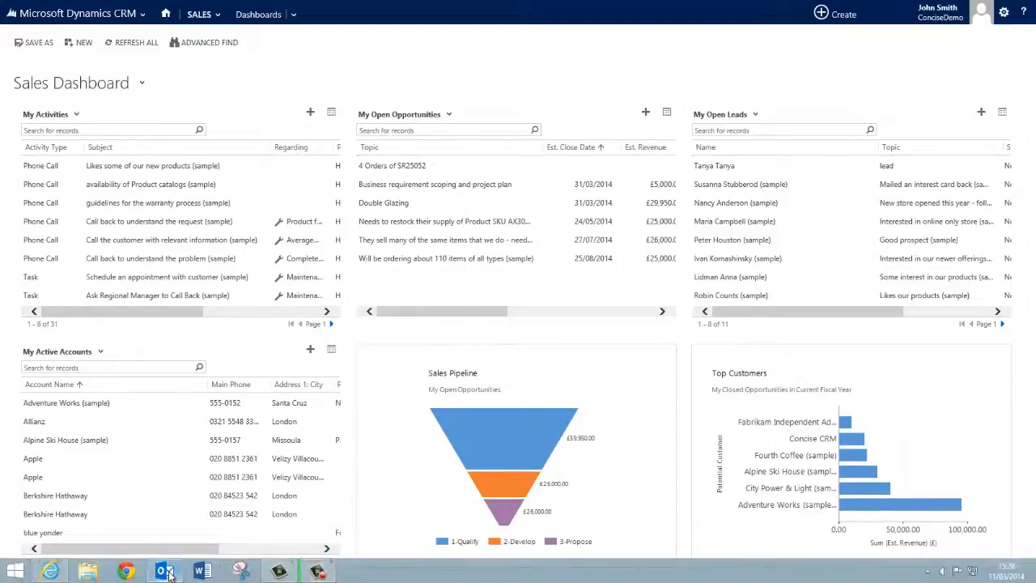
click(166, 571)
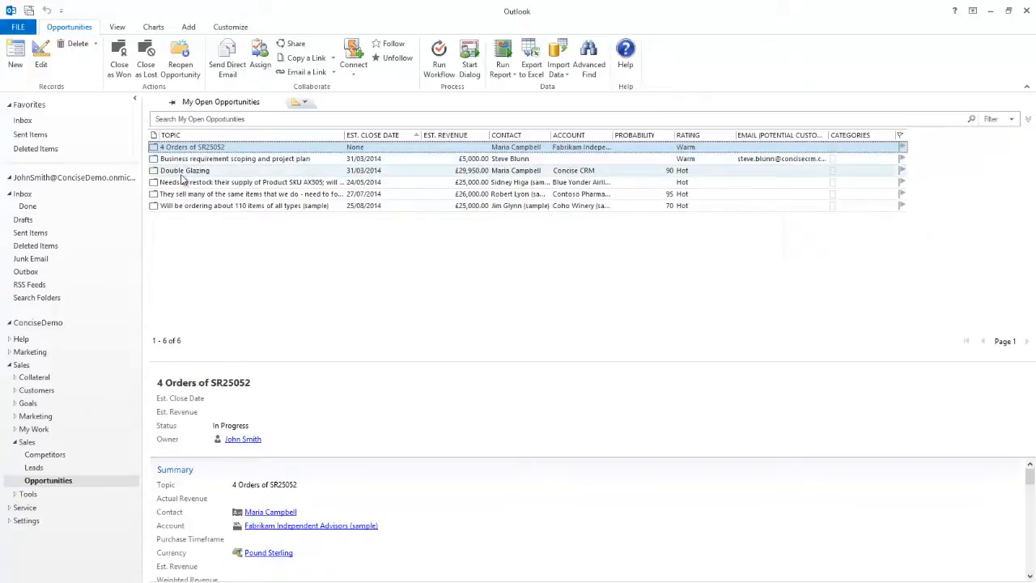
click(25, 195)
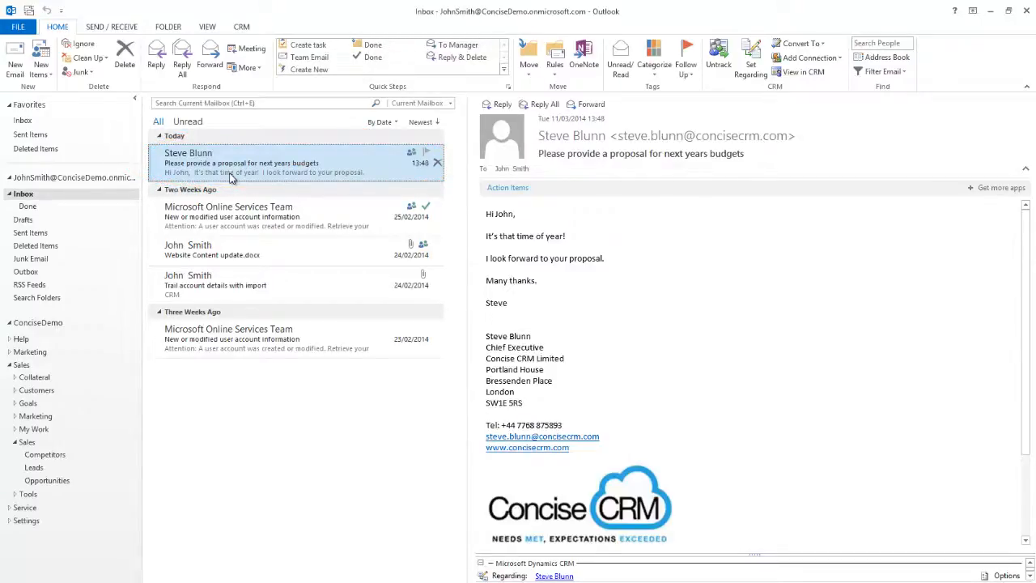
click(374, 50)
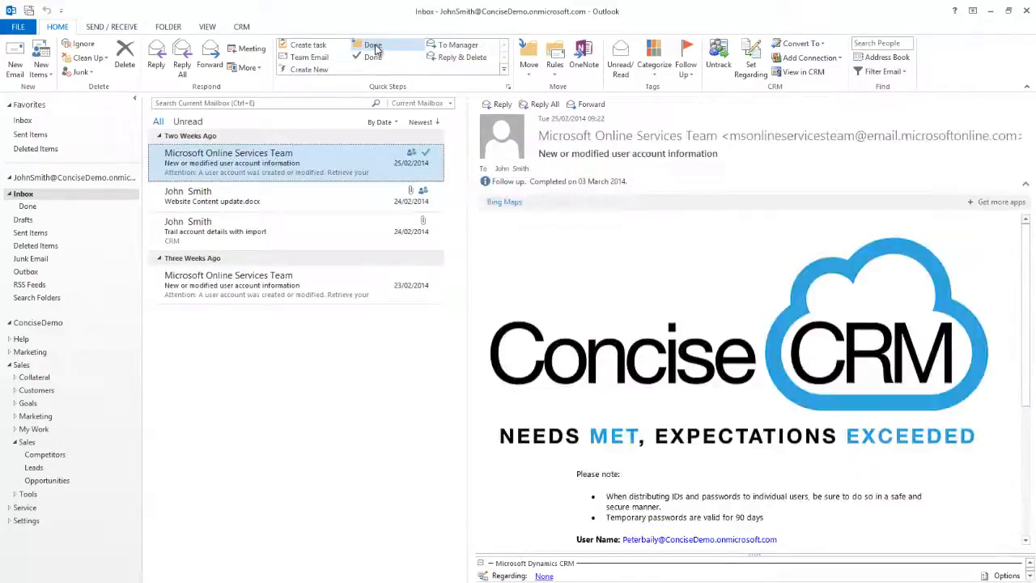